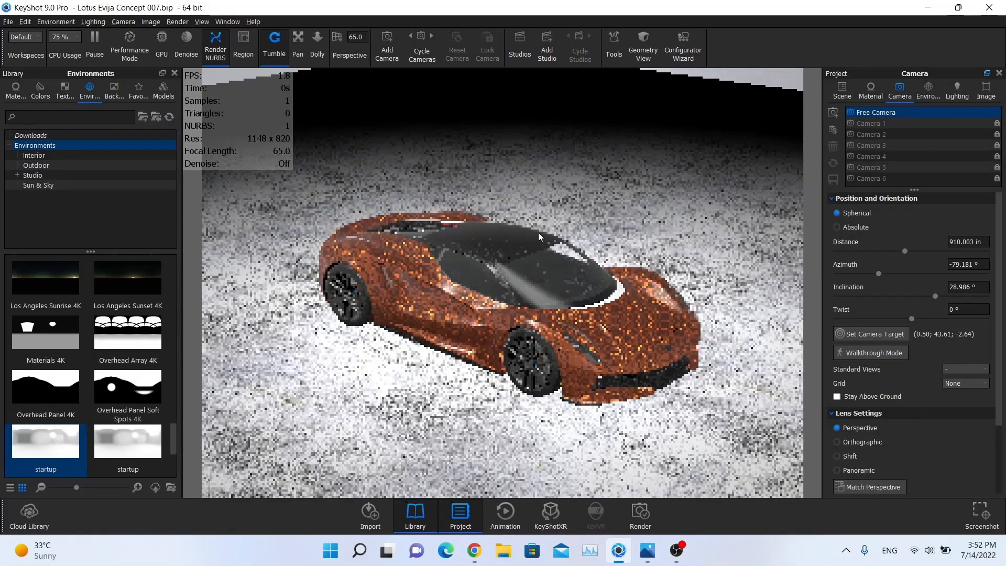
{"action": "left_click_drag", "start_coordinate": [579, 209], "coordinate": [596, 209]}
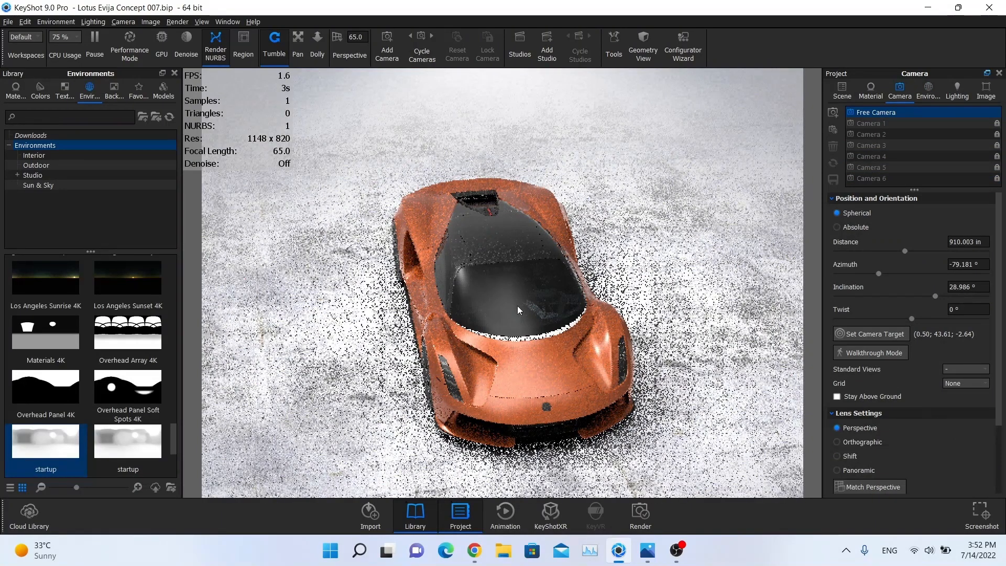
{"action": "left_click", "coordinate": [935, 93]}
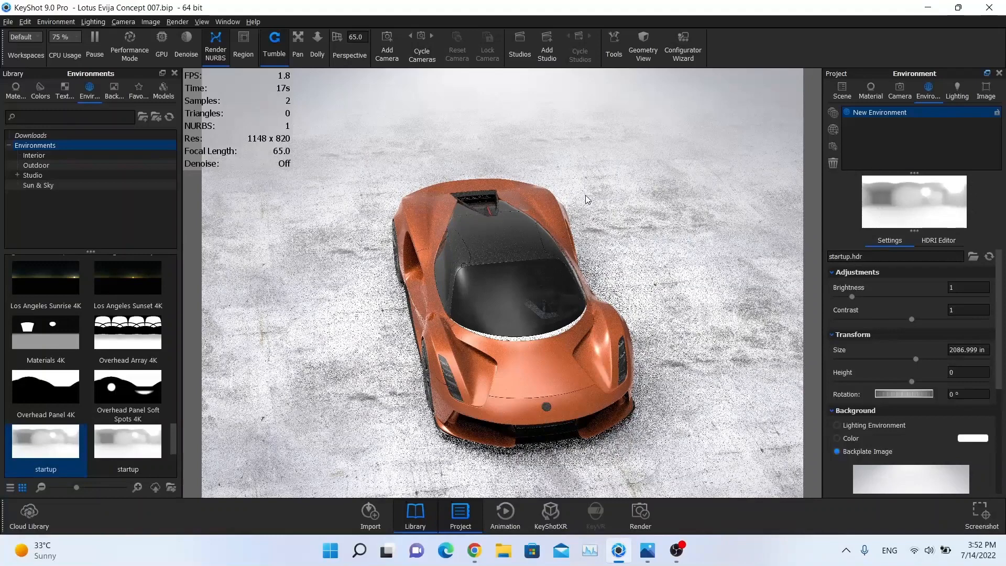
{"action": "left_click", "coordinate": [958, 92]}
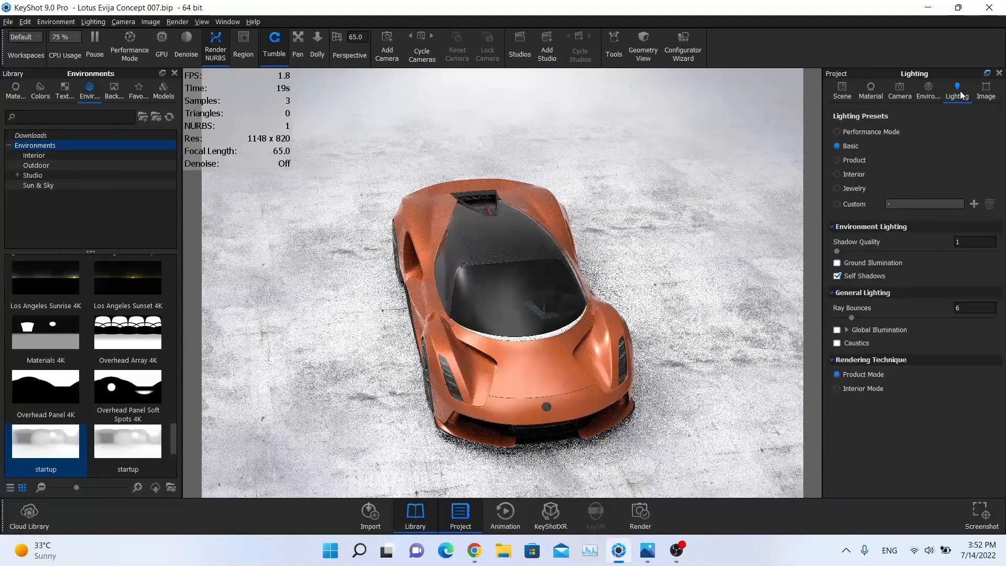
{"action": "left_click", "coordinate": [853, 150]}
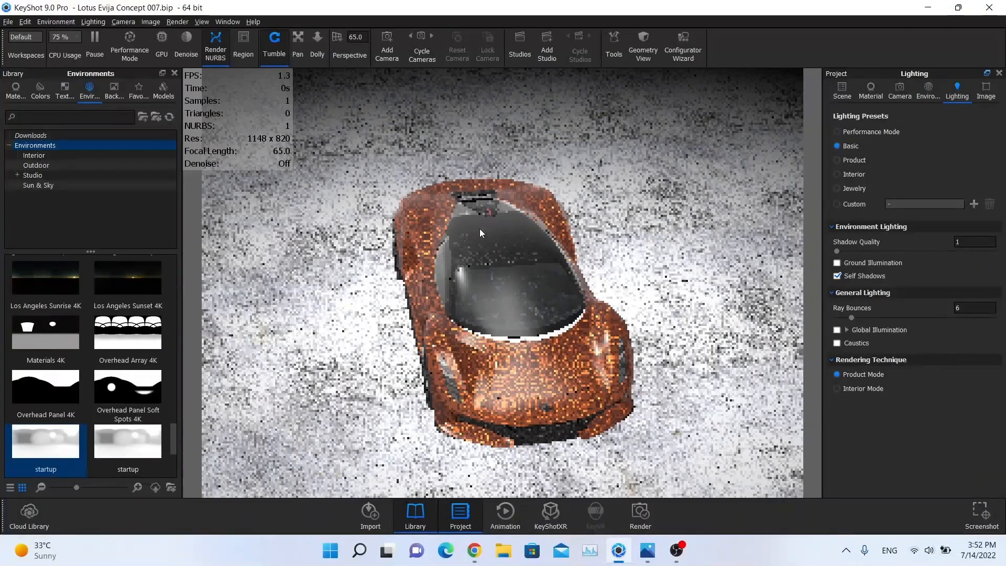
Step: Switch from the free camera to Camera 6 to view the car from the side
{"action": "left_click_drag", "start_coordinate": [479, 228], "coordinate": [568, 247]}
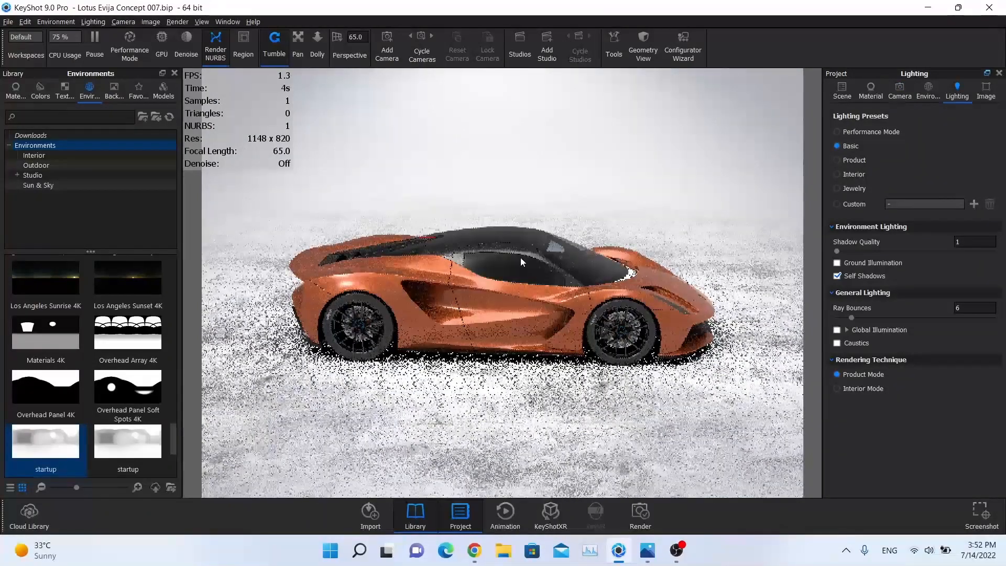
{"action": "left_click_drag", "start_coordinate": [363, 267], "coordinate": [366, 267]}
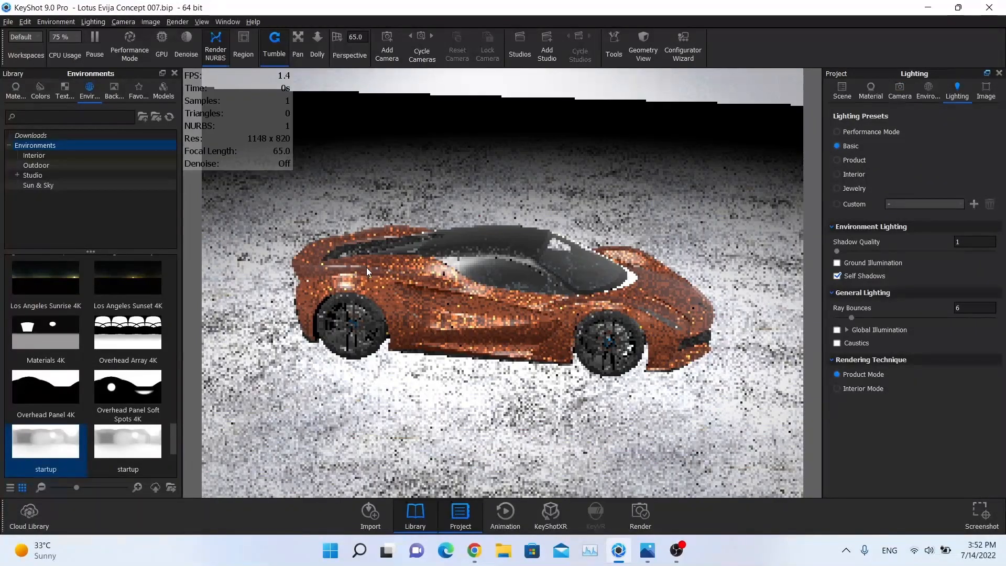
{"action": "left_click", "coordinate": [897, 99]}
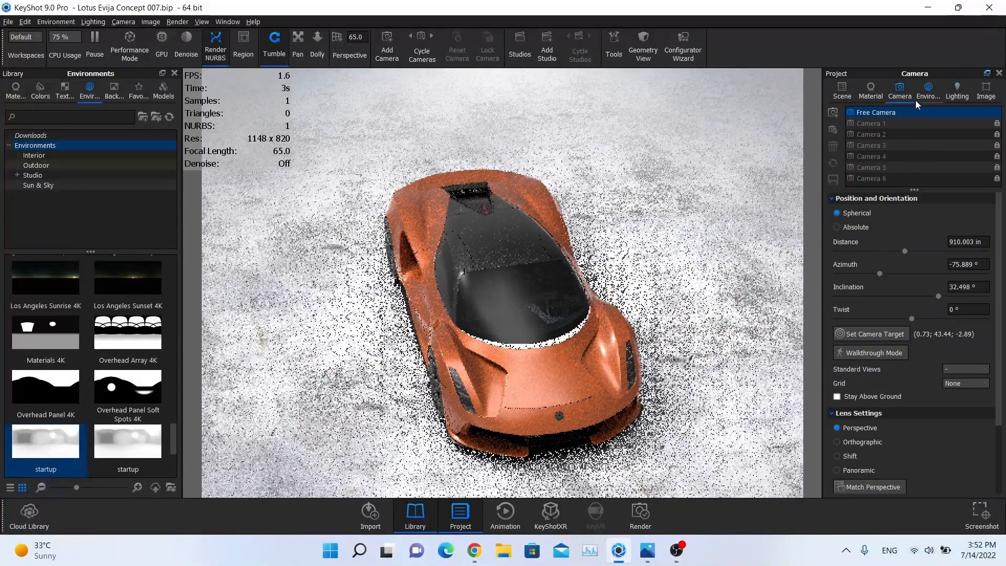
{"action": "left_click", "coordinate": [896, 178]}
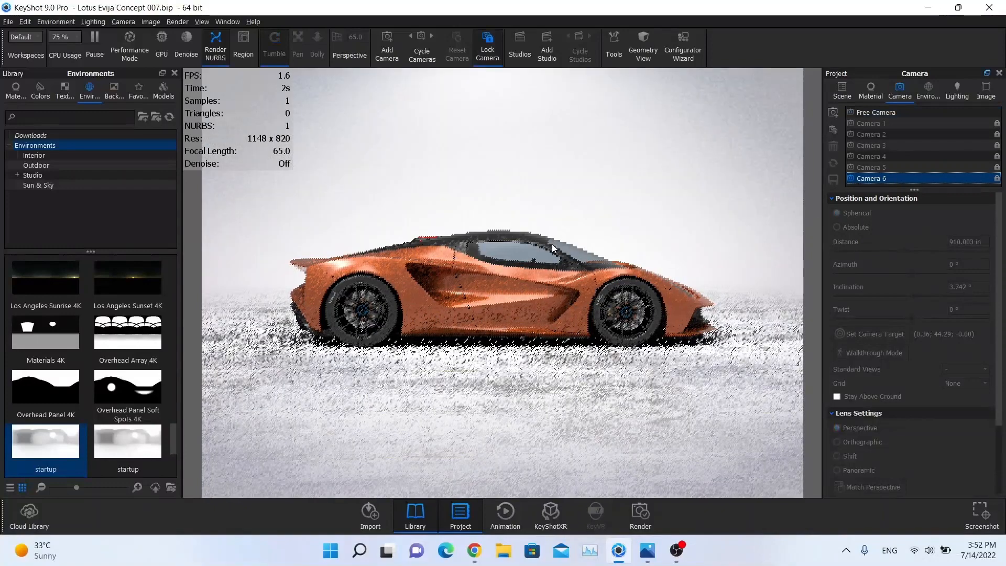
Step: Add a new environment, make it active and open it for HDRI editing
{"action": "left_click", "coordinate": [927, 102]}
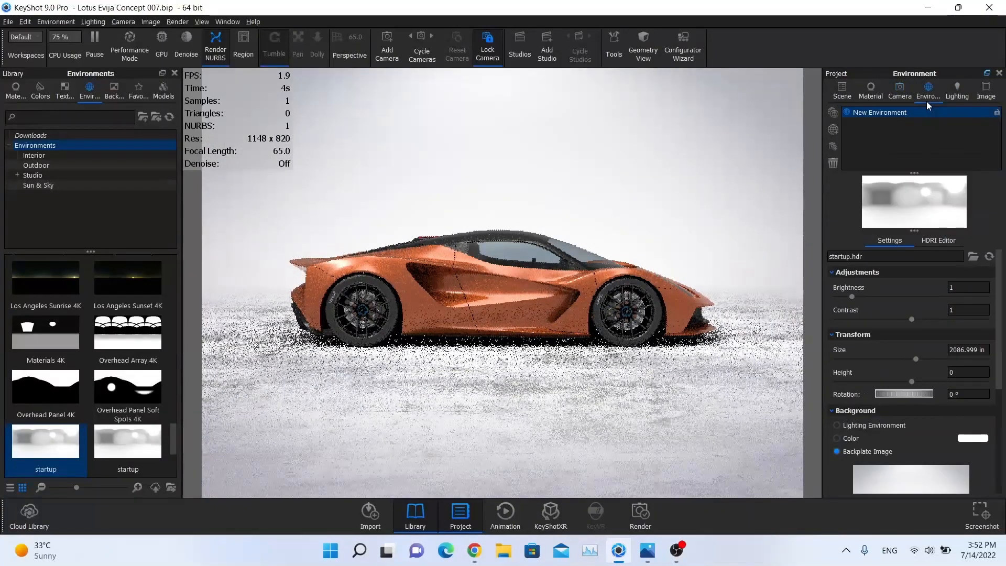
{"action": "left_click", "coordinate": [838, 127]}
{"action": "double_click", "coordinate": [882, 123]}
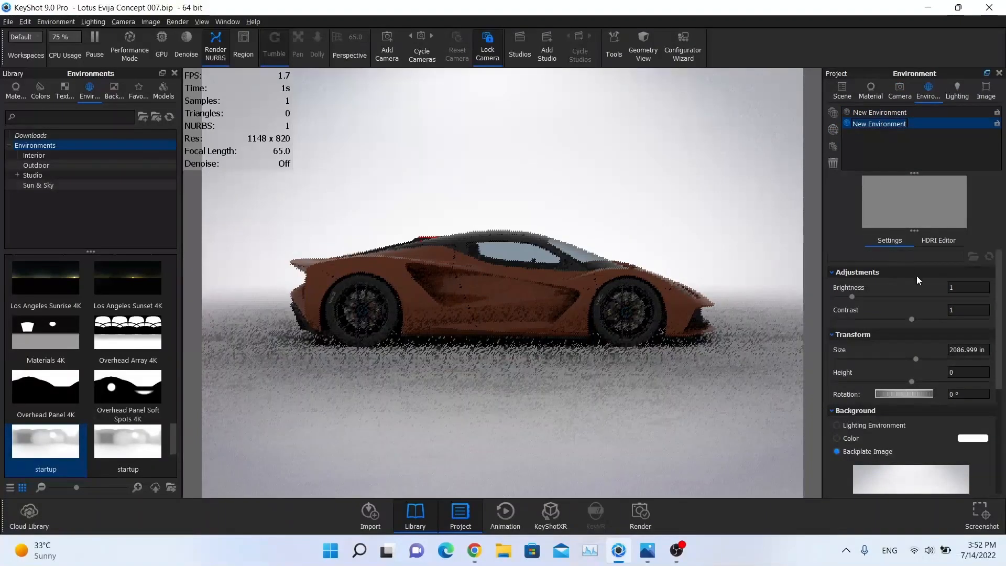
{"action": "left_click", "coordinate": [931, 244]}
Step: Set the HDRI background resolution to 10000 x 5000 and try black as its solid color
{"action": "left_click", "coordinate": [943, 412]}
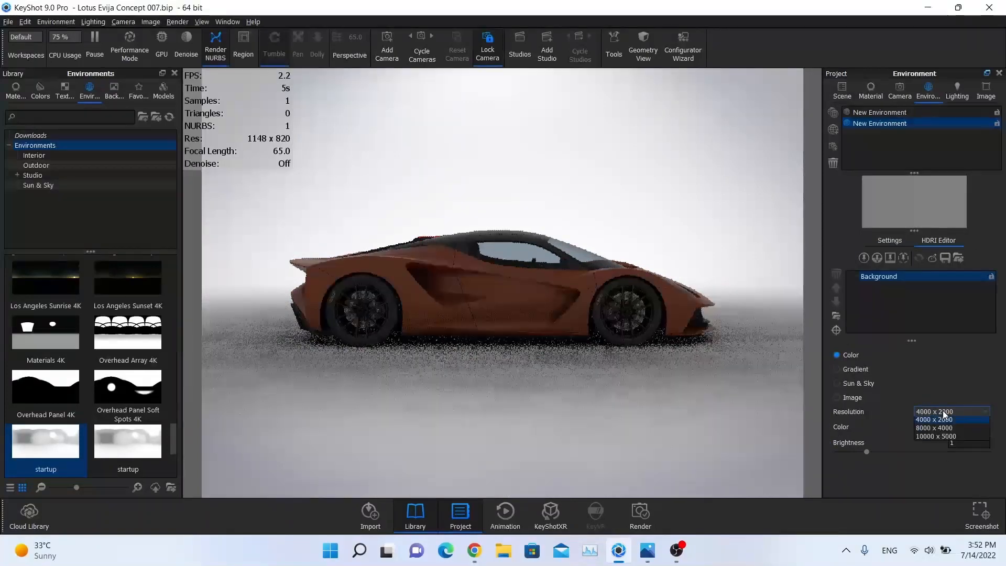
{"action": "left_click", "coordinate": [942, 449]}
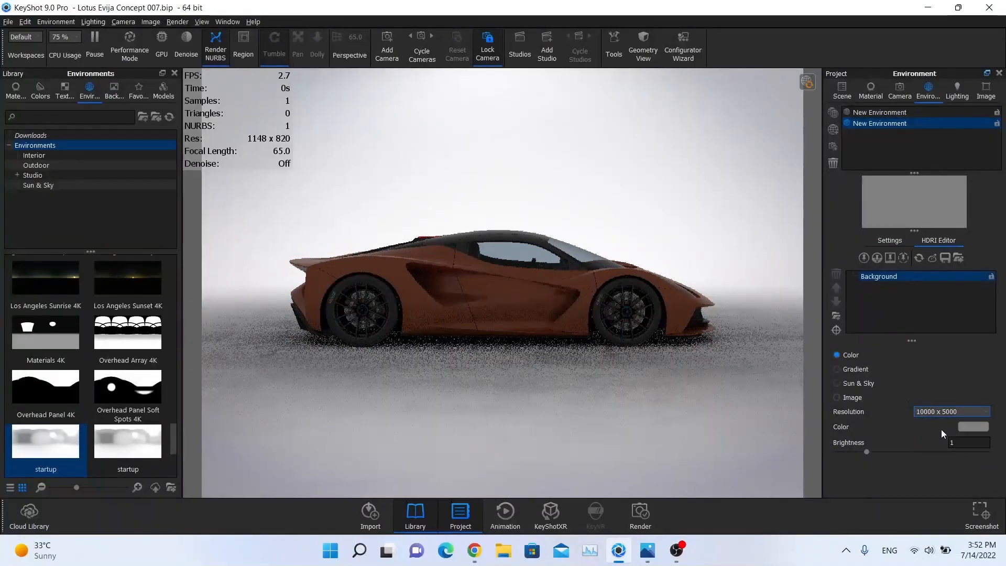
{"action": "left_click", "coordinate": [970, 426]}
{"action": "left_click_drag", "start_coordinate": [758, 153], "coordinate": [626, 324]}
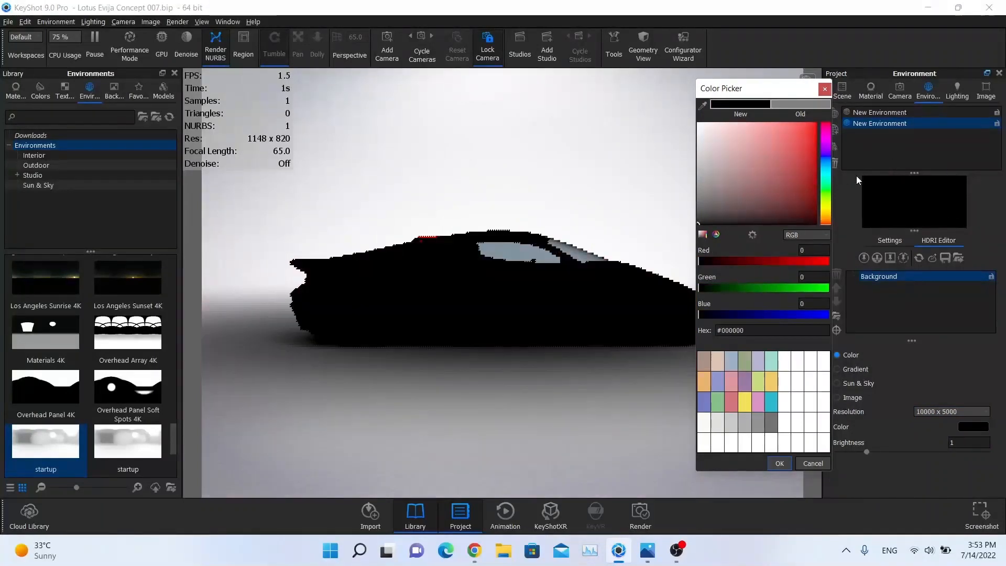
{"action": "left_click", "coordinate": [811, 463]}
Step: Change the HDRI background to a gradient with one end black and the other #121212
{"action": "left_click", "coordinate": [853, 370]}
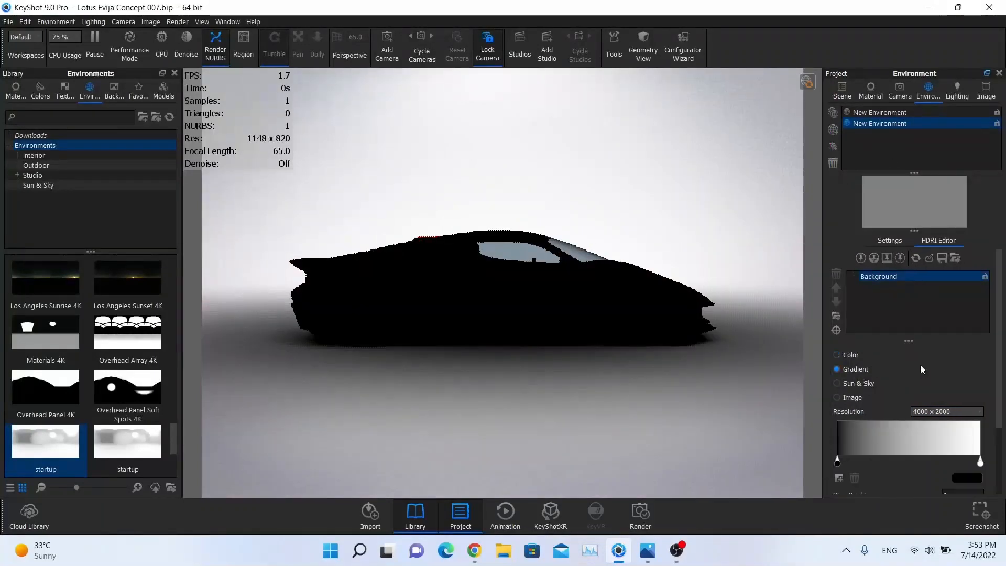
{"action": "double_click", "coordinate": [981, 469]}
{"action": "left_click", "coordinate": [699, 223]}
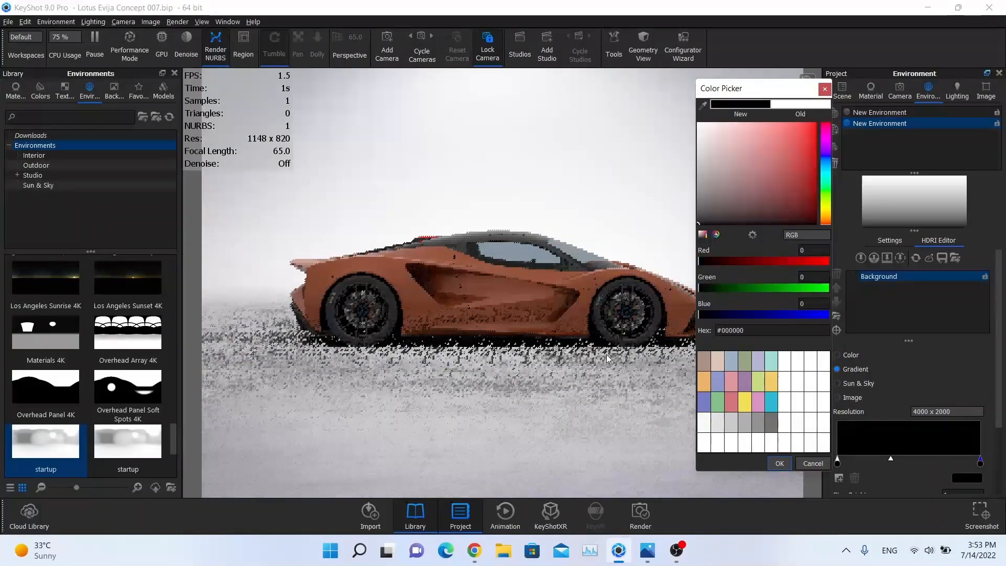
{"action": "left_click", "coordinate": [780, 463]}
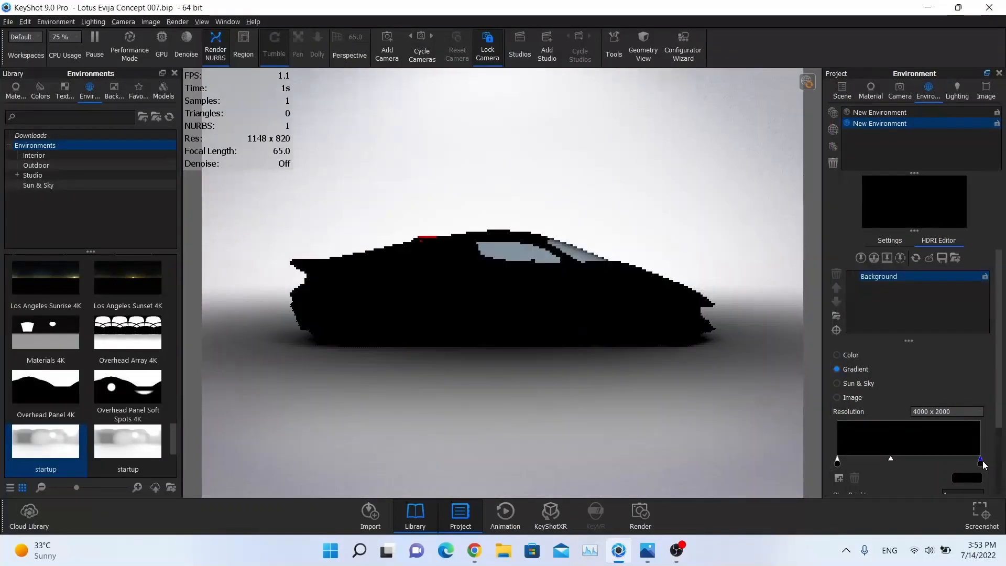
{"action": "double_click", "coordinate": [839, 463]}
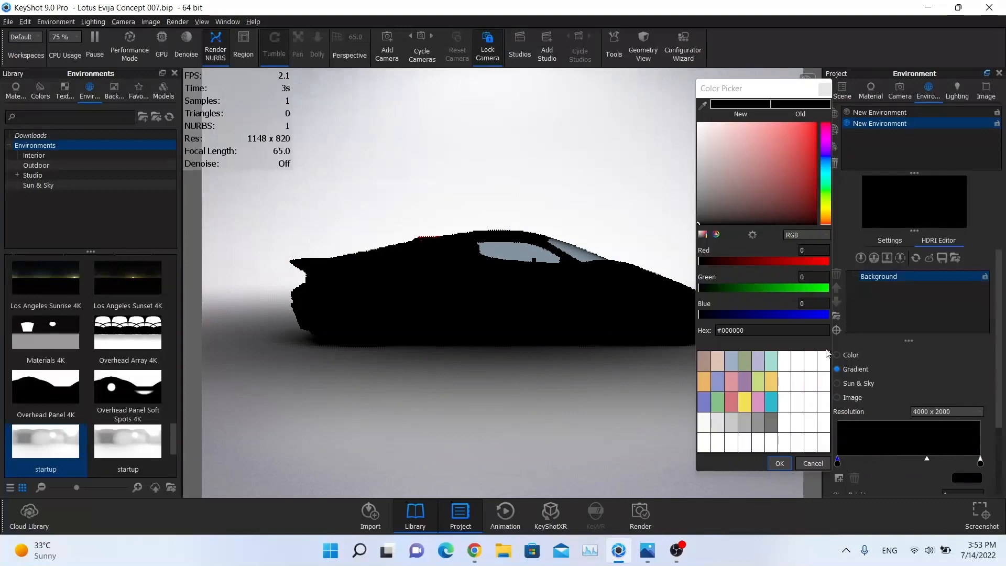
{"action": "left_click_drag", "start_coordinate": [755, 212], "coordinate": [684, 229]}
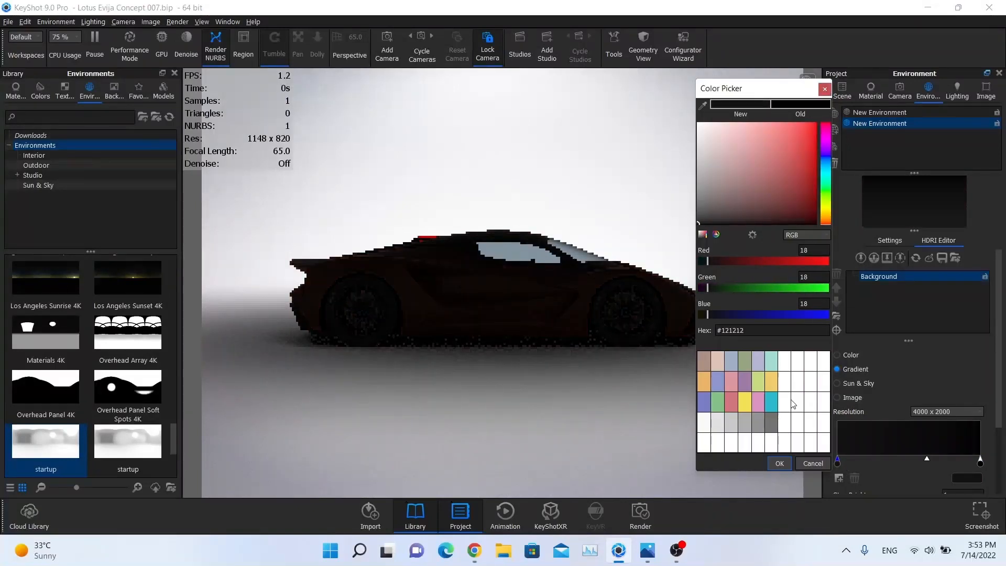
{"action": "left_click", "coordinate": [800, 464]}
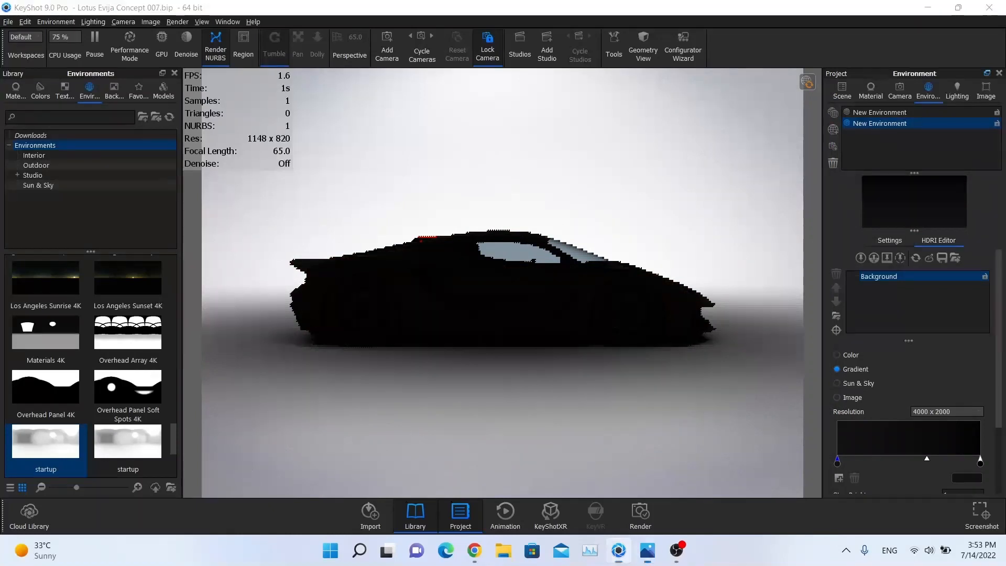
Step: Add a circular light pin and position its highlight on the car's rear fender beside the side intake
{"action": "left_click", "coordinate": [860, 258]}
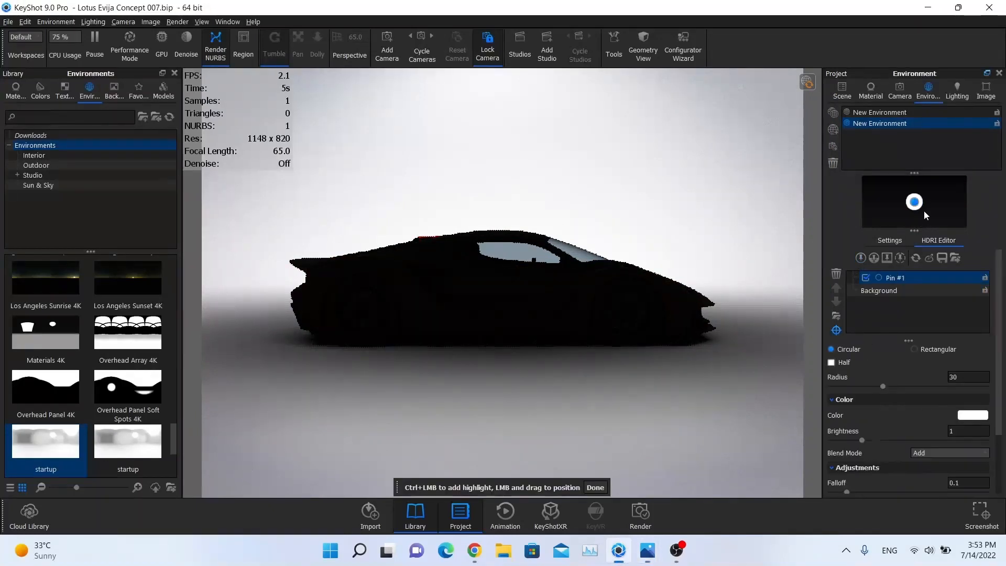
{"action": "left_click", "coordinate": [836, 330]}
{"action": "left_click", "coordinate": [570, 270]}
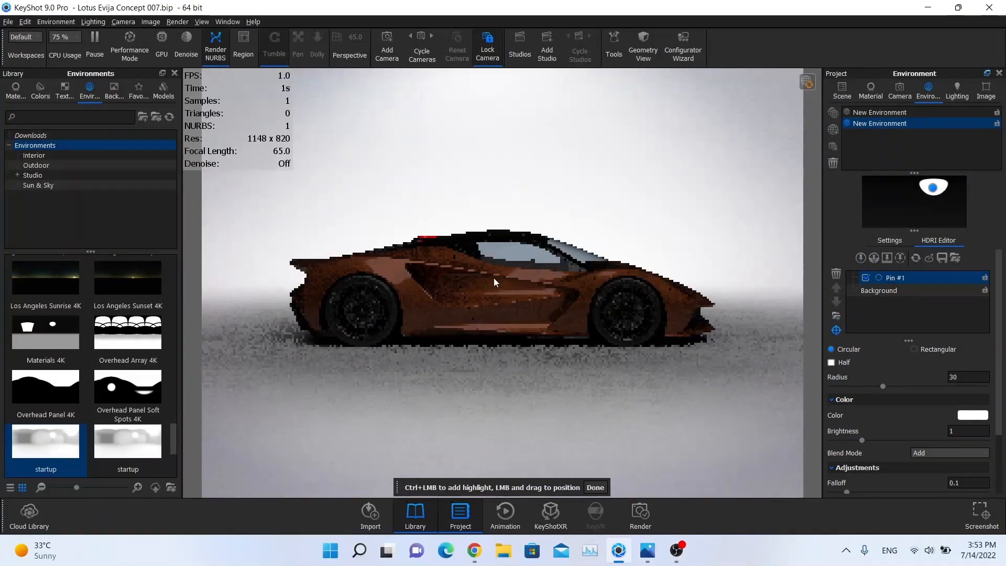
{"action": "left_click", "coordinate": [455, 256]}
{"action": "left_click", "coordinate": [490, 277]}
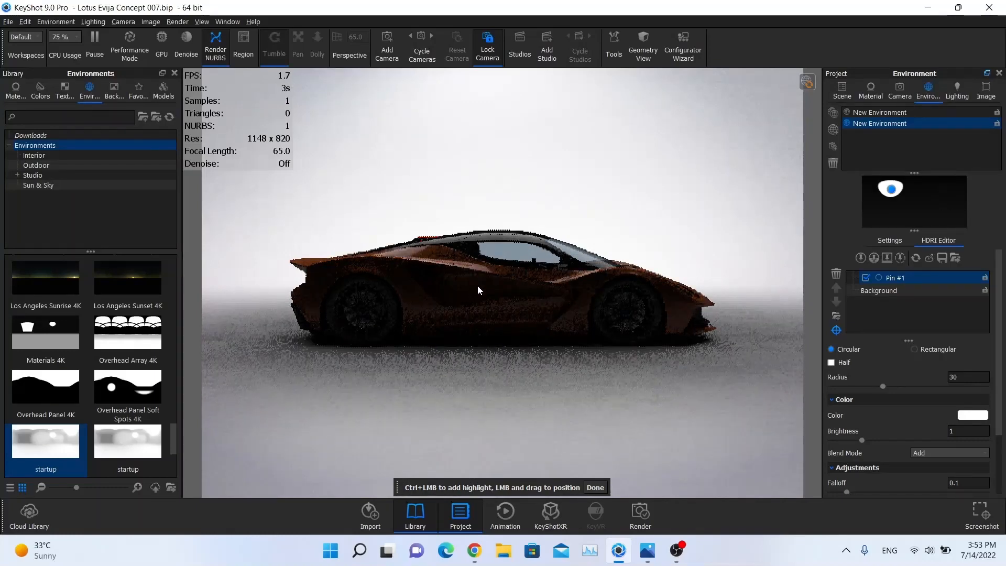
{"action": "left_click", "coordinate": [476, 287]}
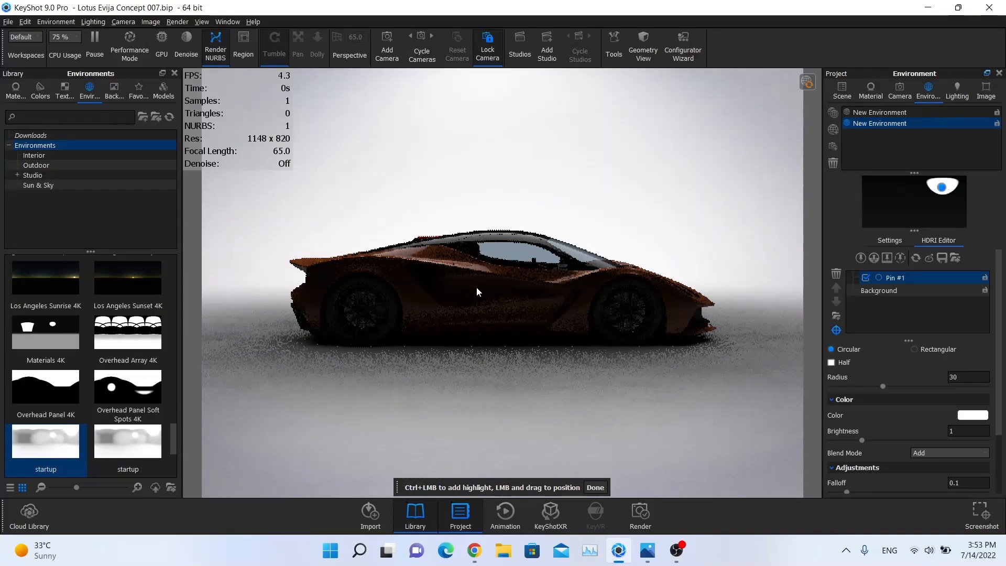
{"action": "left_click", "coordinate": [398, 271]}
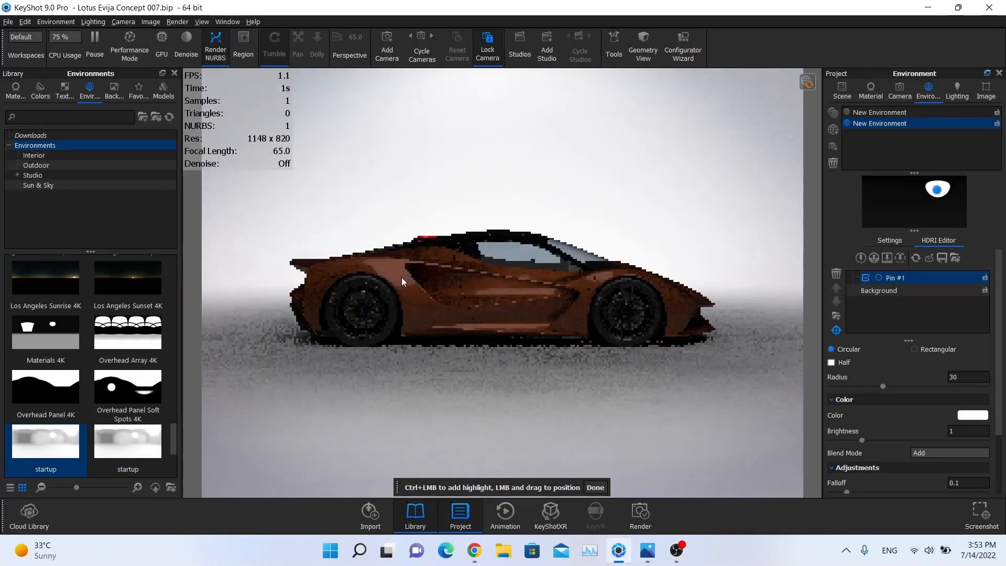
Step: Set the light pin's radius to 45 and its falloff to 1
{"action": "left_click", "coordinate": [959, 377]}
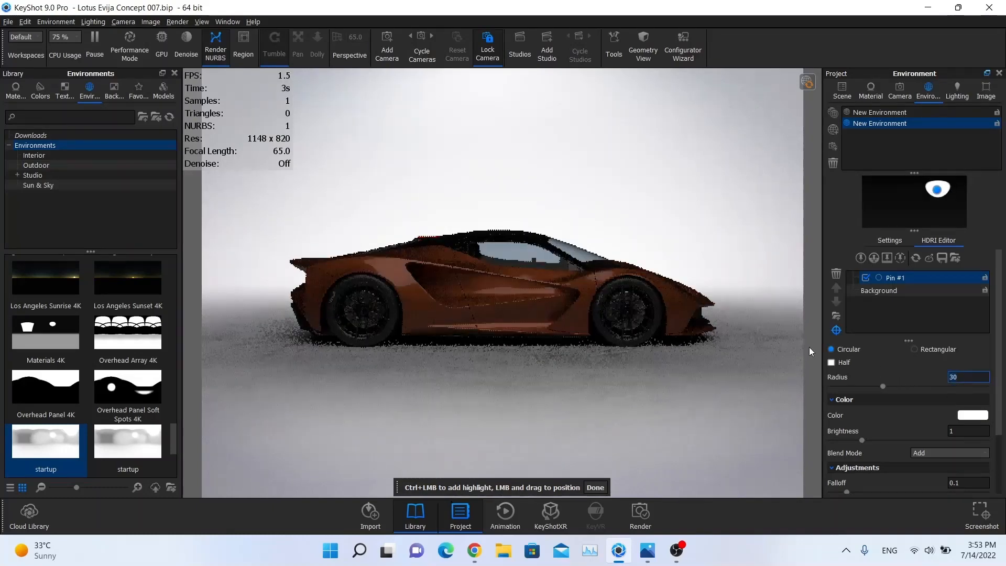
{"action": "type", "text": "45"}
{"action": "key", "text": "Return"}
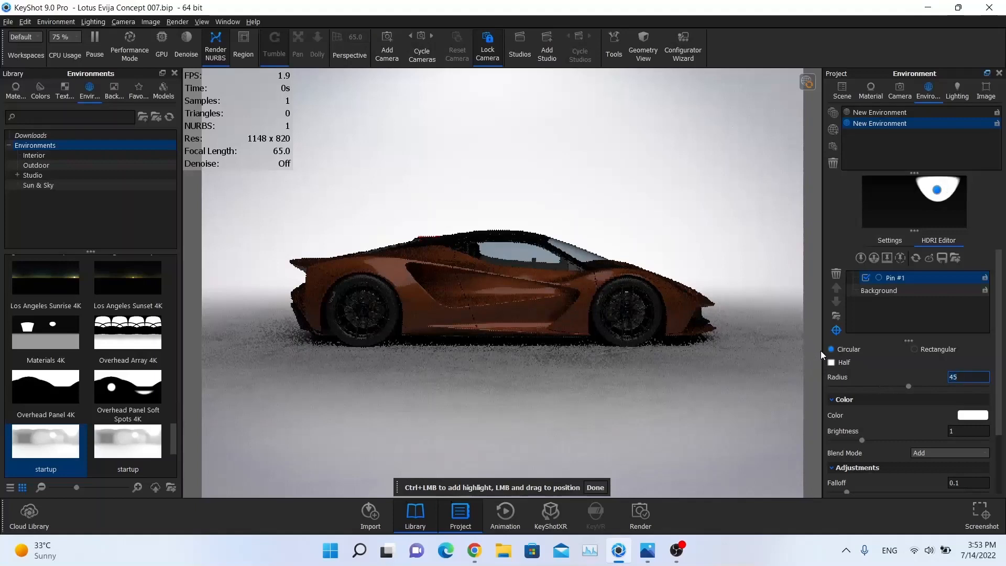
{"action": "scroll", "coordinate": [843, 366], "scroll_direction": "down", "scroll_amount": 3}
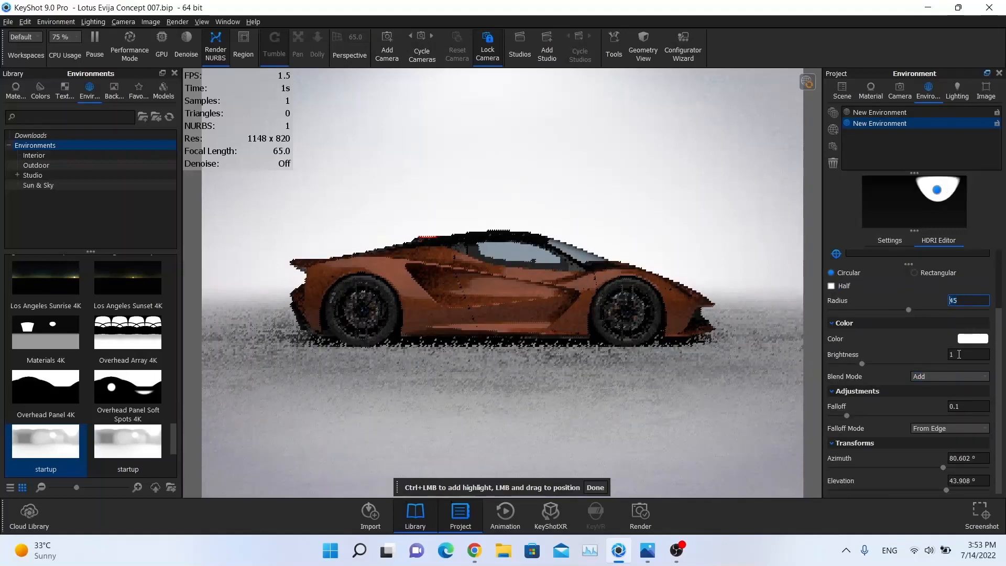
{"action": "left_click", "coordinate": [964, 406]}
{"action": "type", "text": "1"}
{"action": "key", "text": "Return"}
Step: Set the light pin's brightness to 0.5 and lower its elevation to about 34.74°
{"action": "left_click", "coordinate": [969, 355]}
{"action": "type", "text": "0.5"}
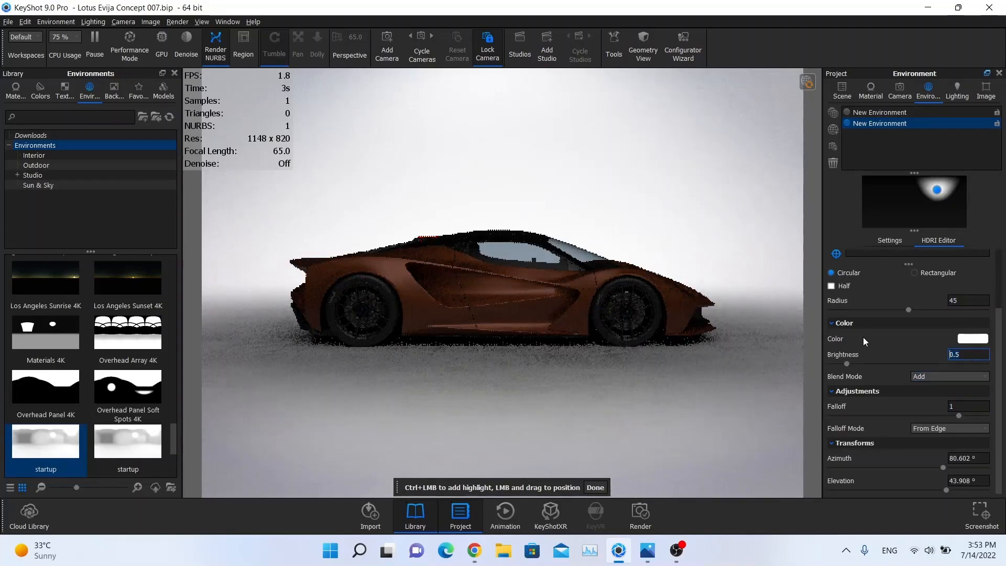
{"action": "key", "text": "Return"}
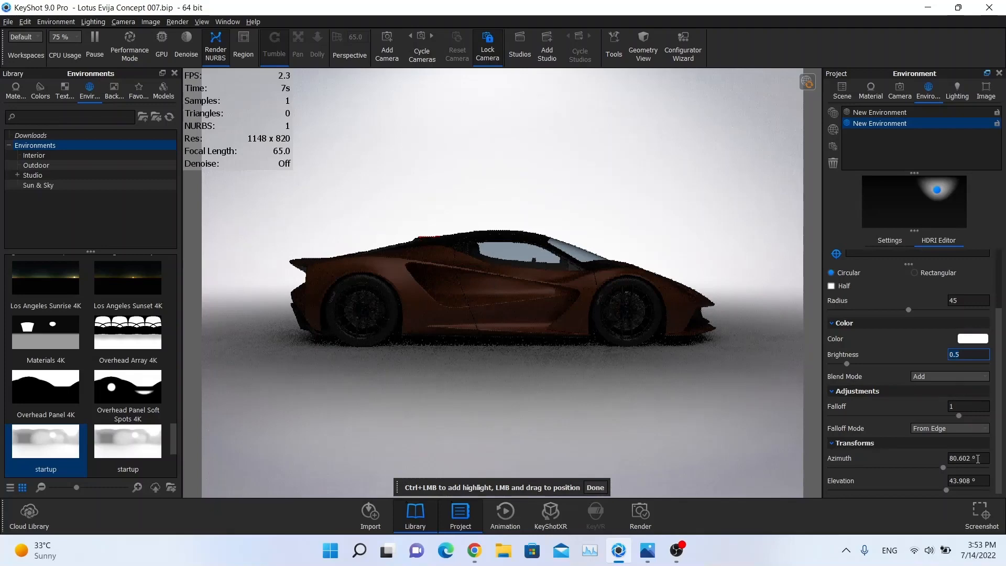
{"action": "left_click_drag", "start_coordinate": [948, 491], "coordinate": [939, 495]}
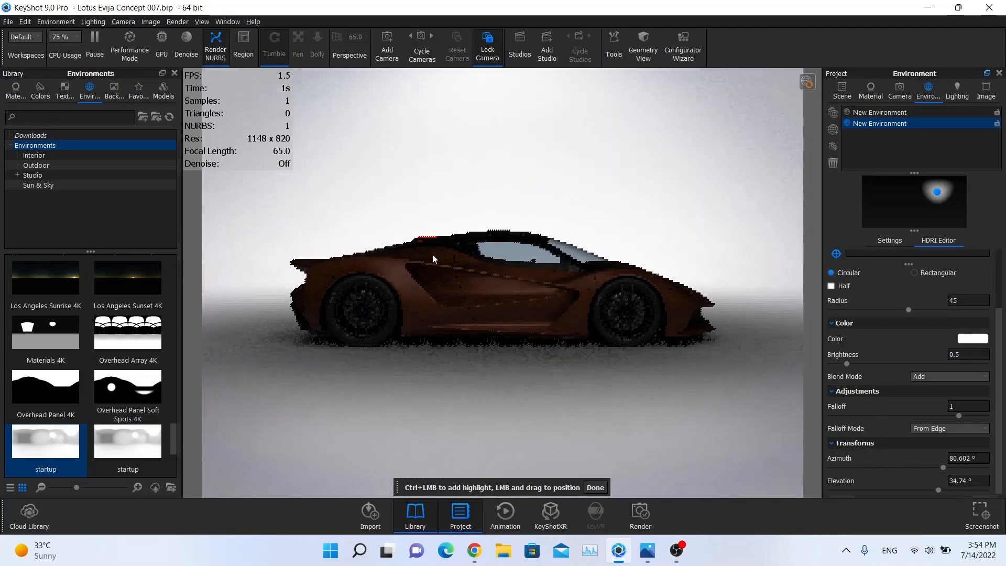
Step: Set the new environment's overall brightness to 5 and its contrast to 1.5
{"action": "left_click", "coordinate": [892, 240]}
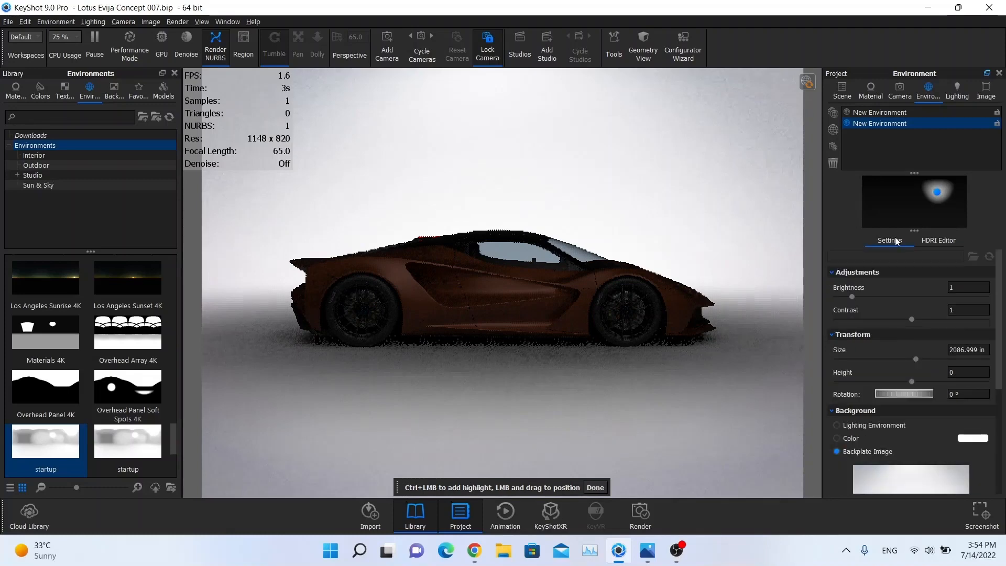
{"action": "left_click", "coordinate": [961, 286]}
{"action": "type", "text": "5"}
{"action": "key", "text": "Tab"}
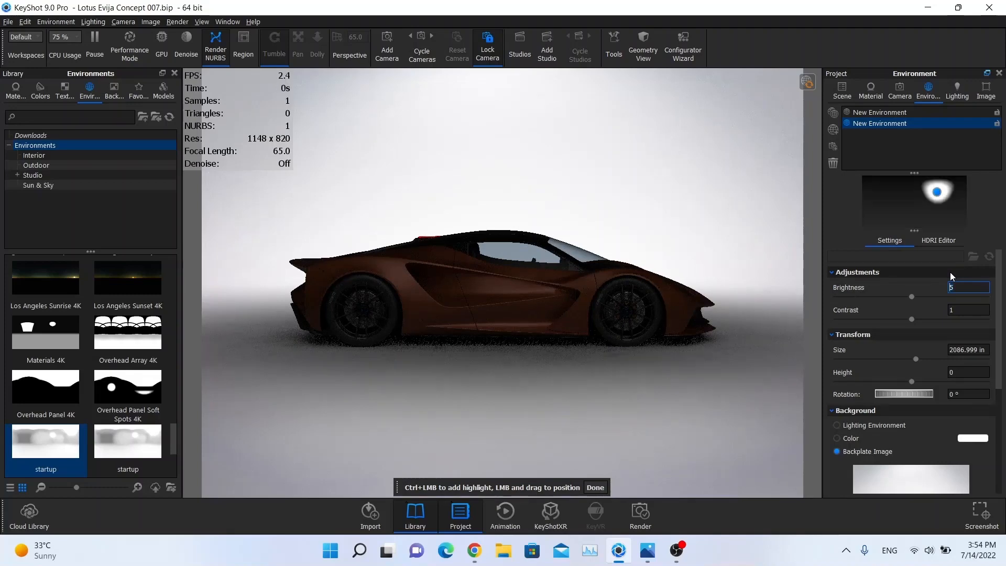
{"action": "type", "text": "1.5"}
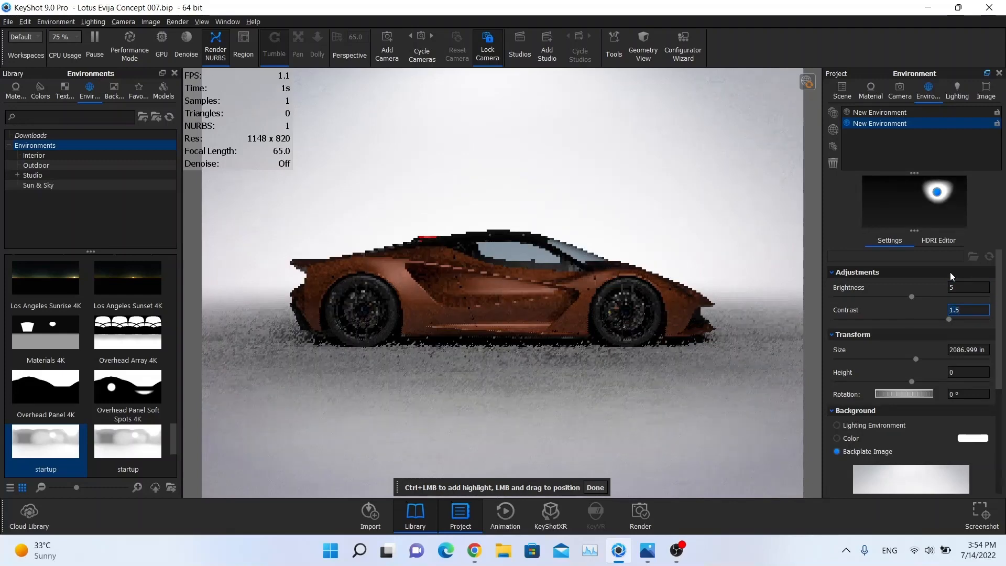
Step: Add a second circular light pin to the new environment and set its falloff to 1
{"action": "left_click", "coordinate": [946, 244]}
{"action": "key", "text": "alt+Tab"}
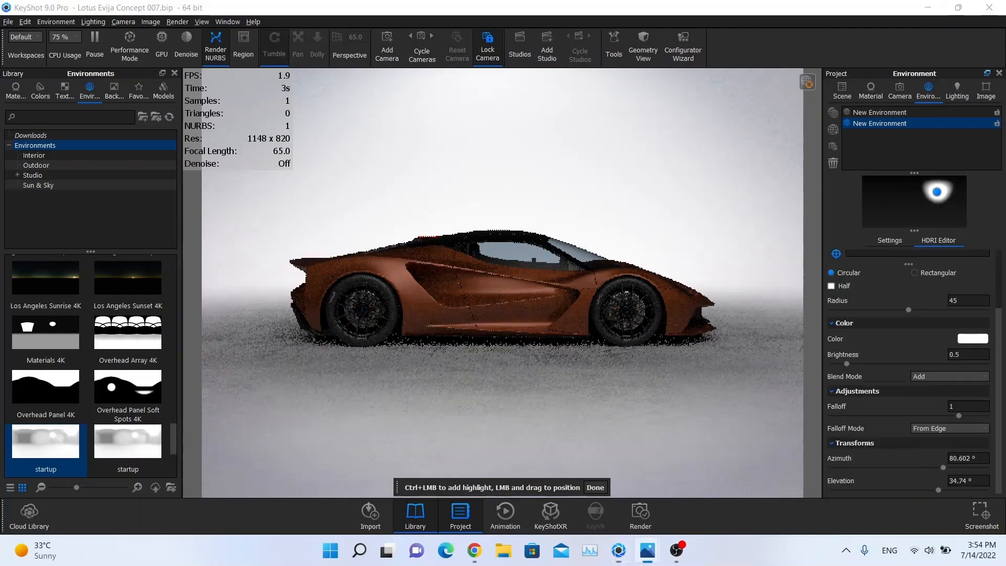
{"action": "left_click", "coordinate": [935, 240]}
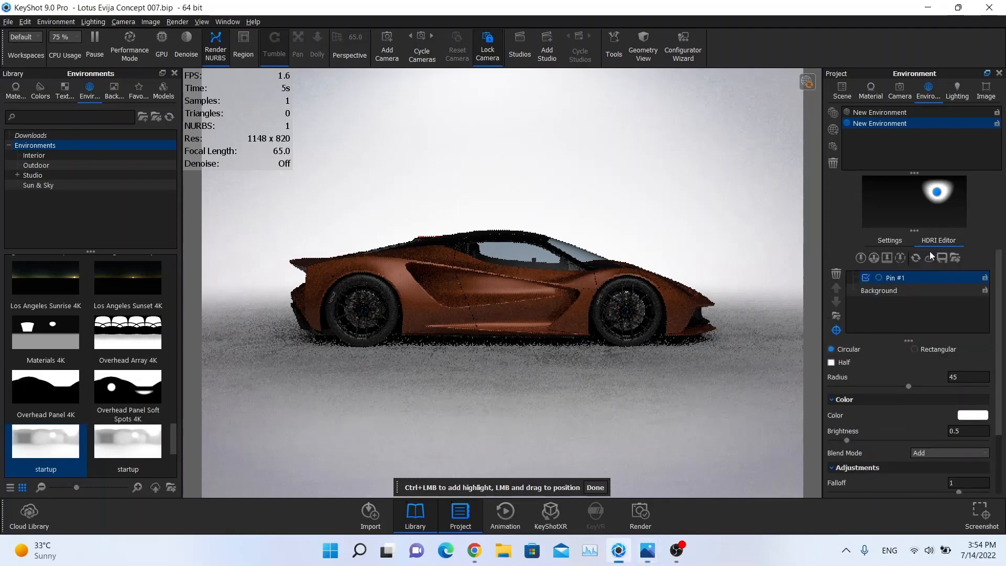
{"action": "left_click", "coordinate": [862, 258]}
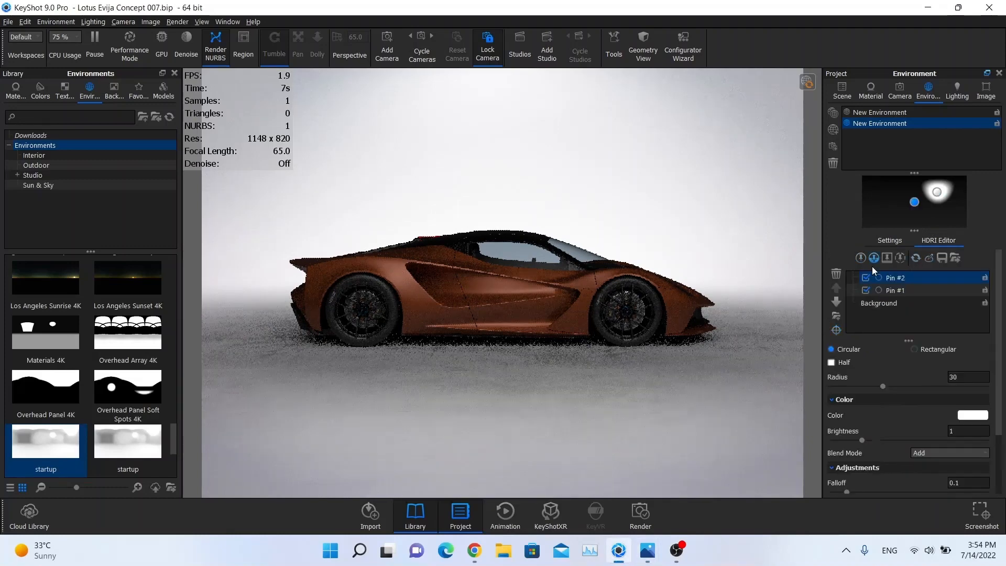
{"action": "scroll", "coordinate": [920, 407], "scroll_direction": "down", "scroll_amount": 1}
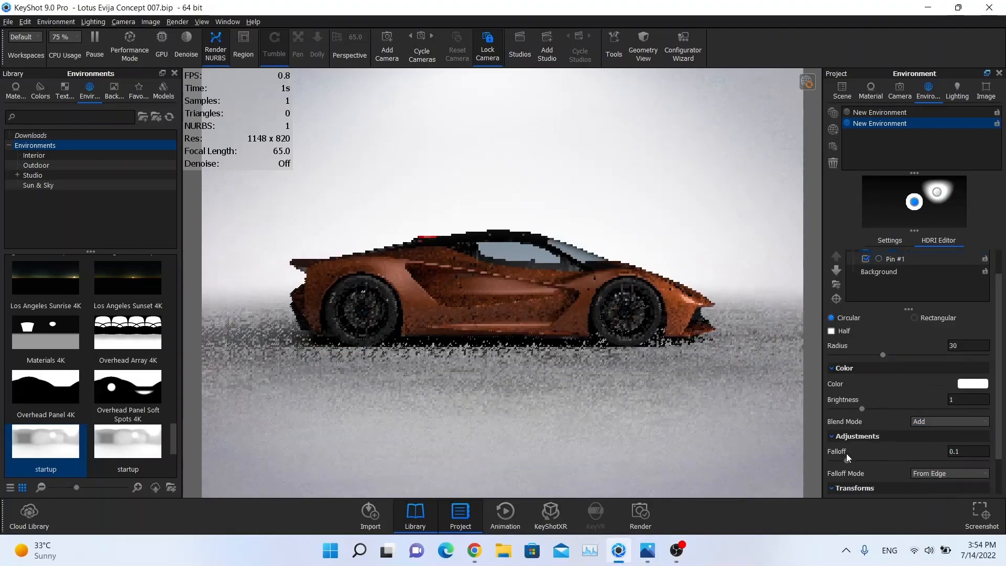
{"action": "left_click_drag", "start_coordinate": [848, 460], "coordinate": [908, 460]}
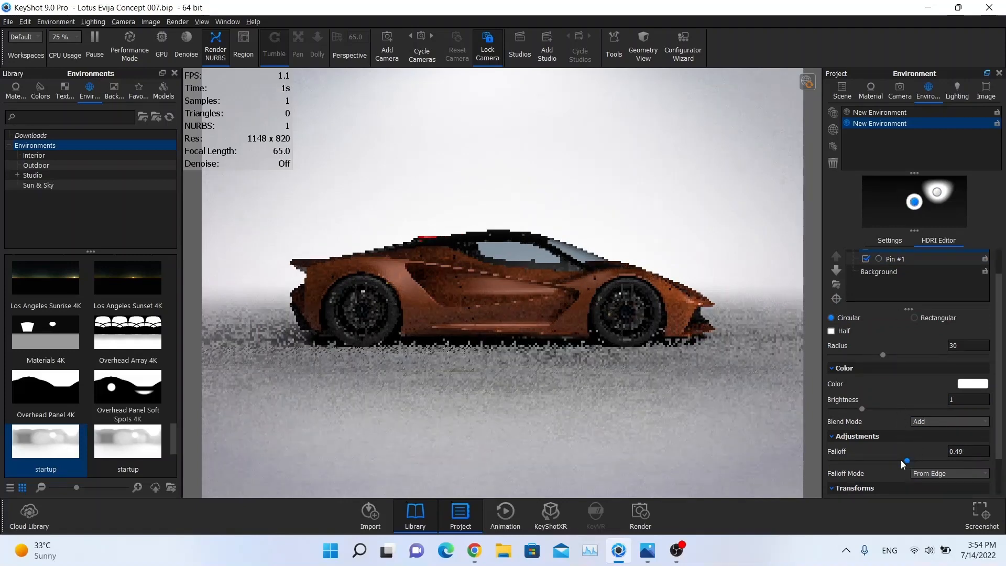
{"action": "left_click_drag", "start_coordinate": [907, 460], "coordinate": [986, 460]}
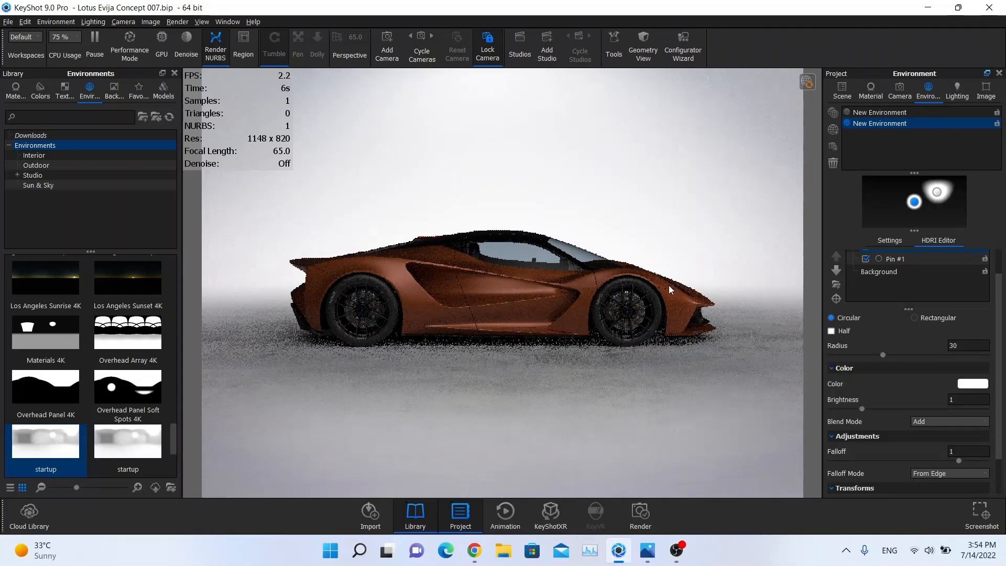
Step: Place the second pin's highlight on the front fender and fine-tune it to azimuth 16.92° and elevation 30.42°
{"action": "left_click", "coordinate": [837, 300]}
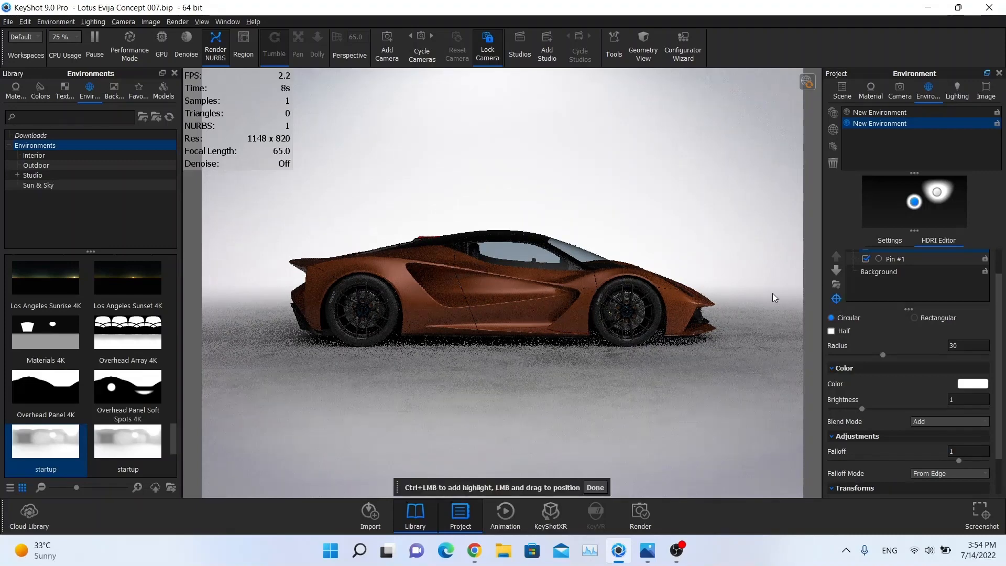
{"action": "left_click", "coordinate": [662, 281]}
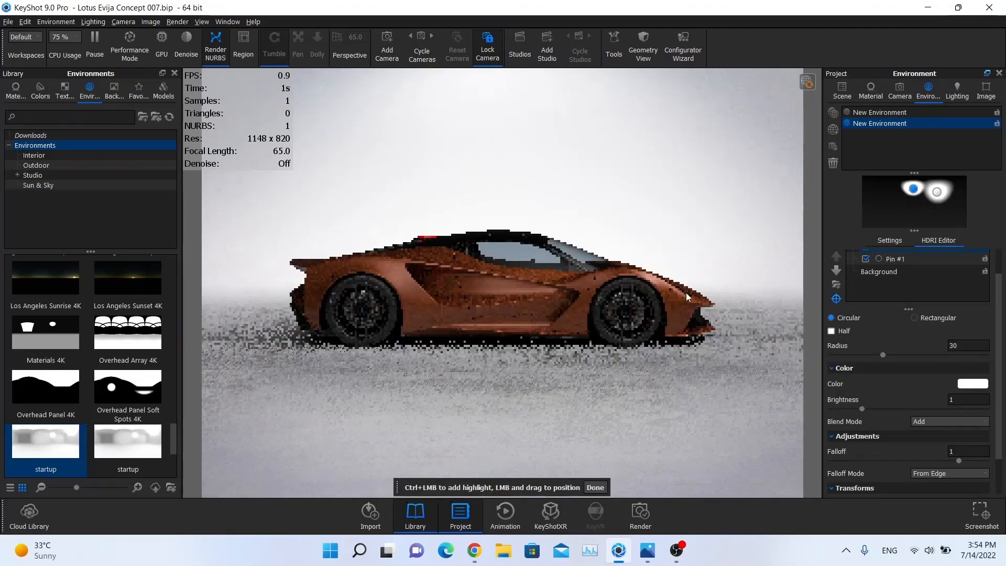
{"action": "scroll", "coordinate": [902, 336], "scroll_direction": "down", "scroll_amount": 2}
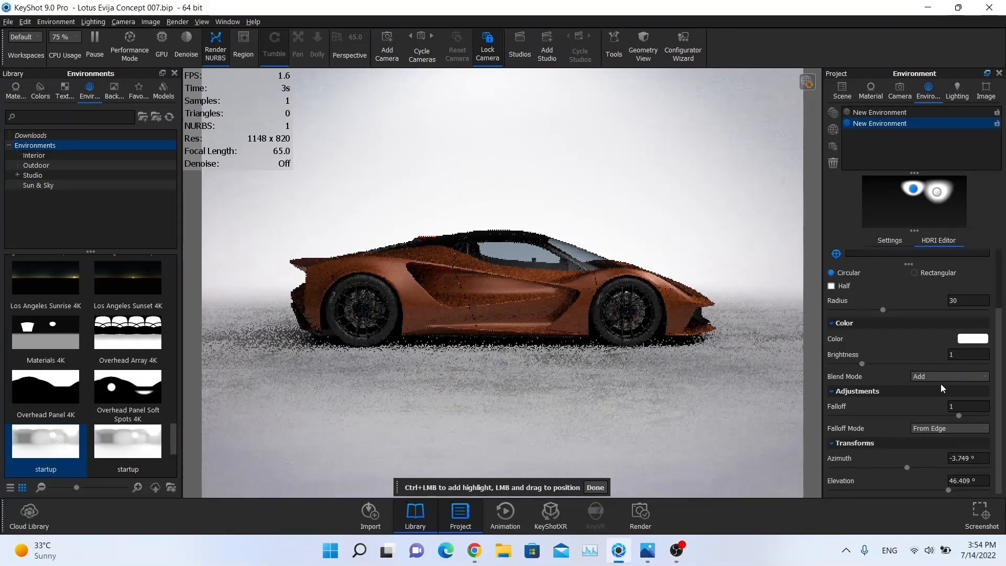
{"action": "left_click_drag", "start_coordinate": [914, 466], "coordinate": [939, 490]}
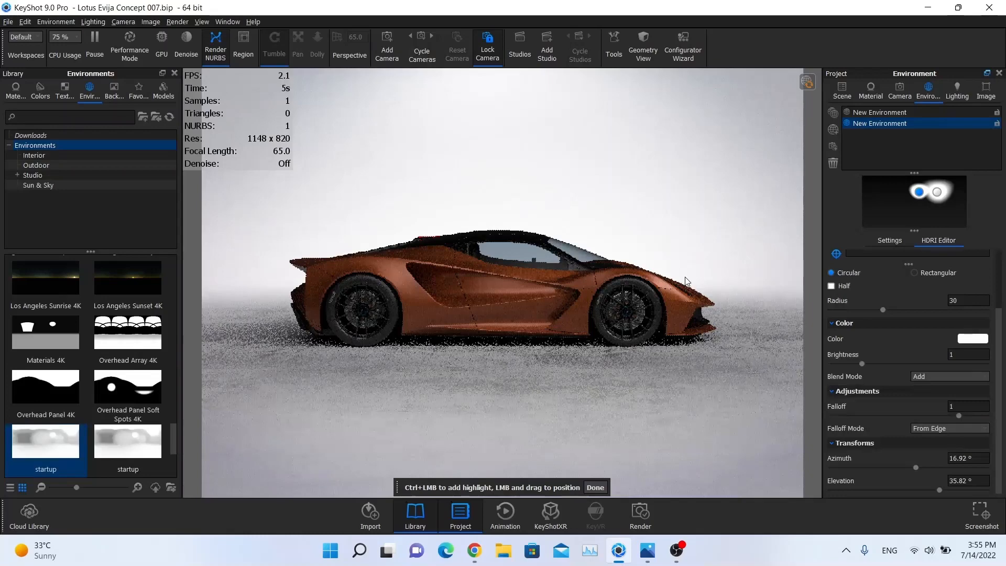
{"action": "key", "text": "alt+Tab"}
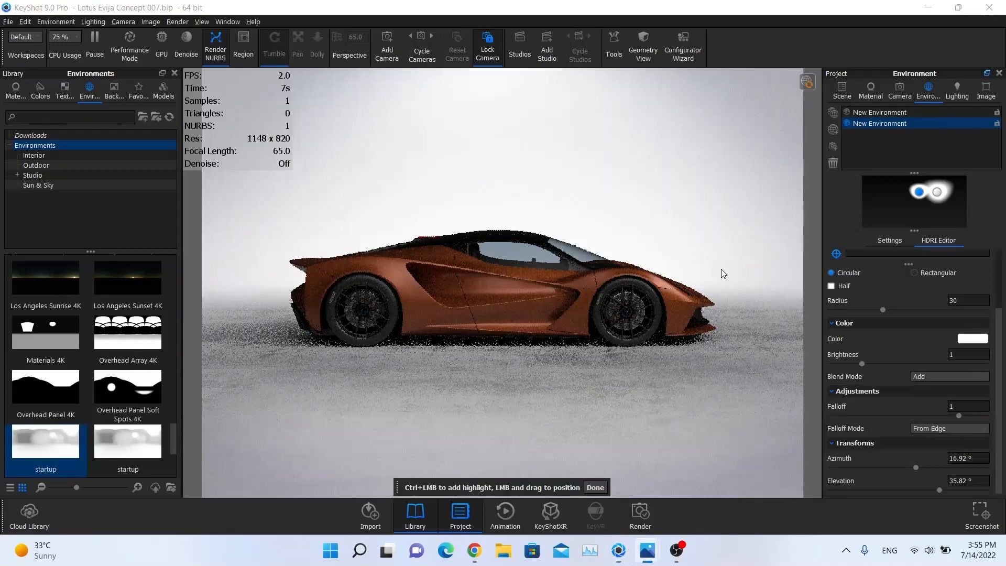
{"action": "left_click_drag", "start_coordinate": [940, 492], "coordinate": [936, 491]}
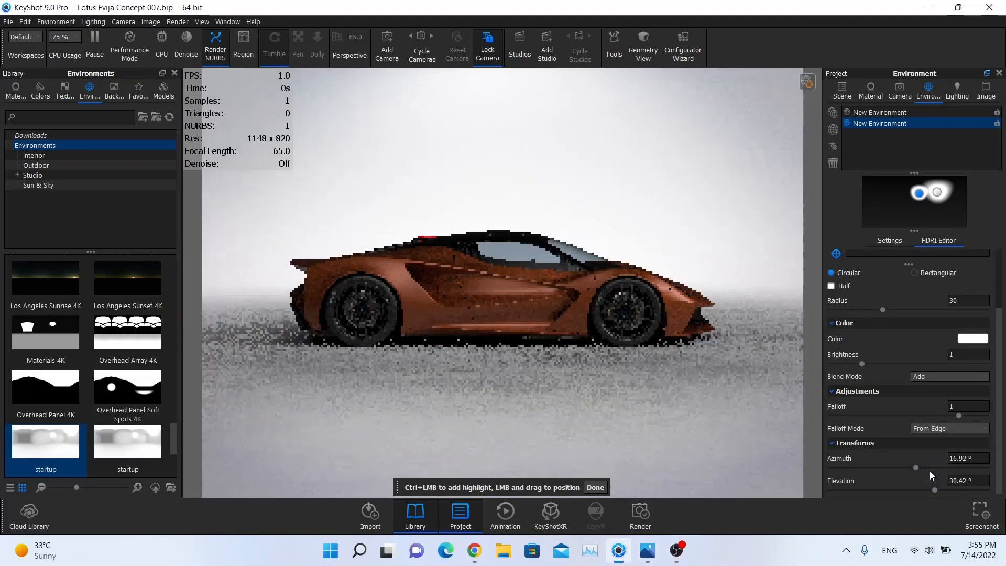
Step: Add a third circular light pin and set its radius to 35
{"action": "scroll", "coordinate": [909, 329], "scroll_direction": "up", "scroll_amount": 3}
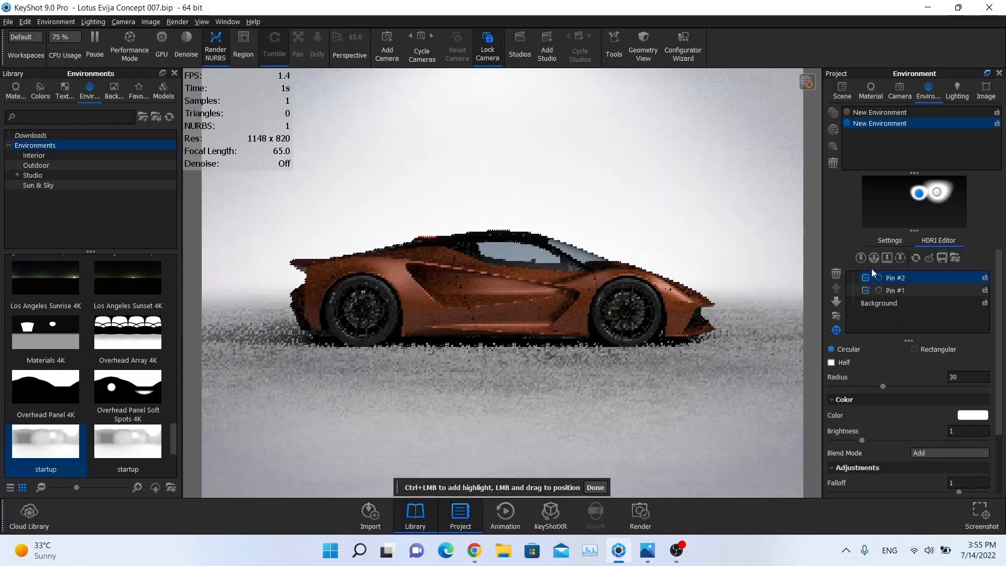
{"action": "left_click", "coordinate": [861, 257]}
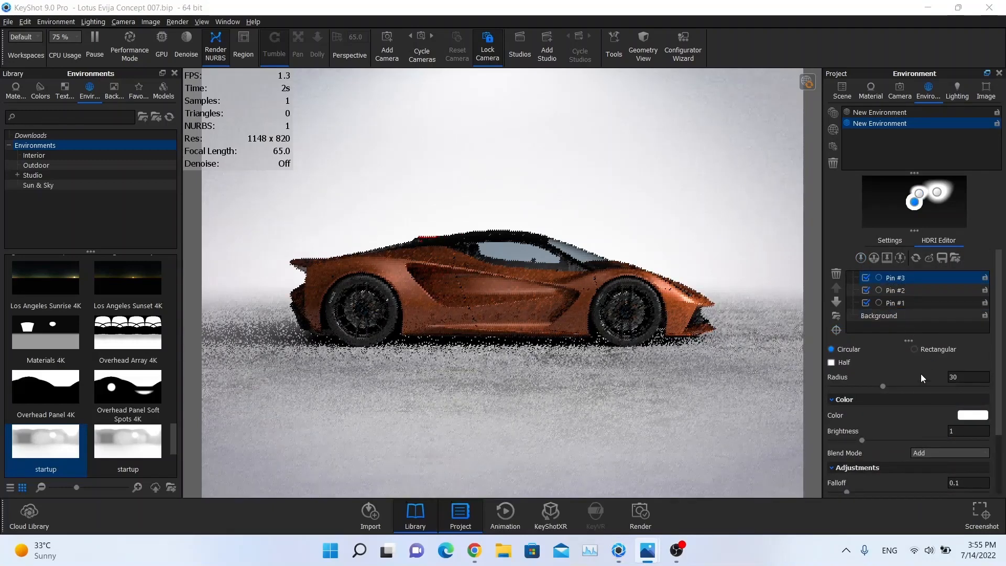
{"action": "double_click", "coordinate": [969, 377]}
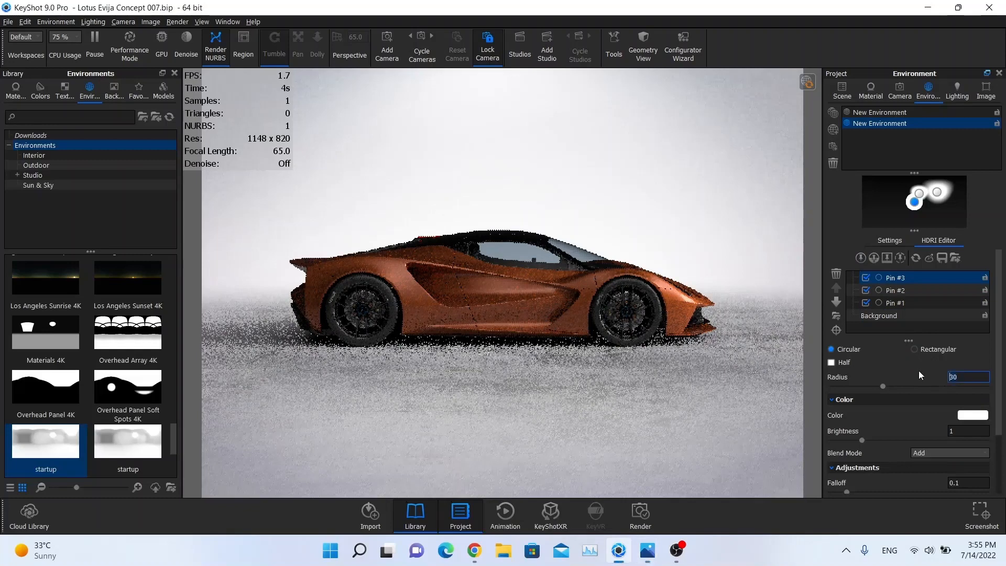
{"action": "key", "text": "BackSpace"}
{"action": "type", "text": "5"}
{"action": "key", "text": "Return"}
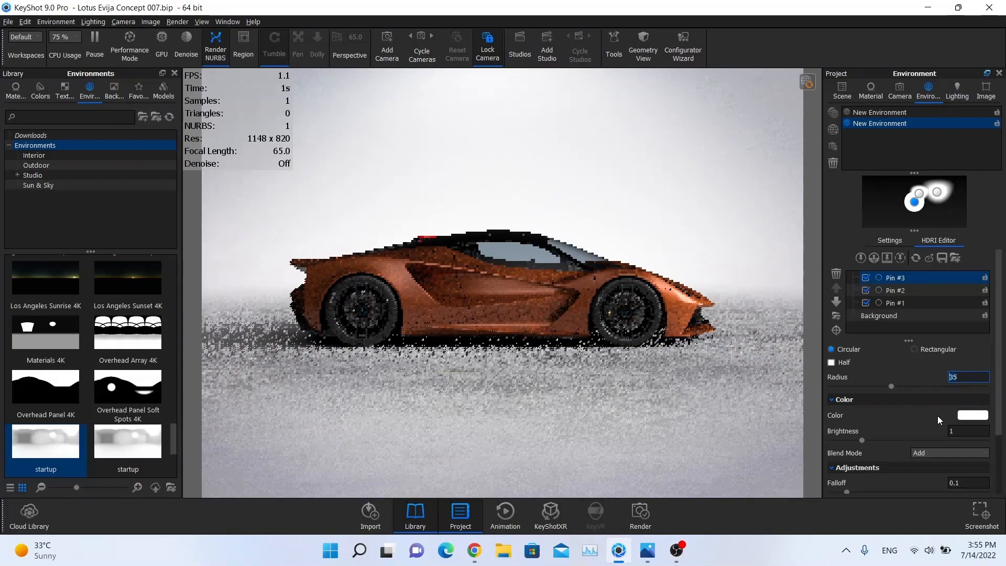
Step: Set the third light pin's brightness to 0.5 and its falloff to 1
{"action": "double_click", "coordinate": [968, 431]}
{"action": "type", "text": "0.5"}
{"action": "key", "text": "Return"}
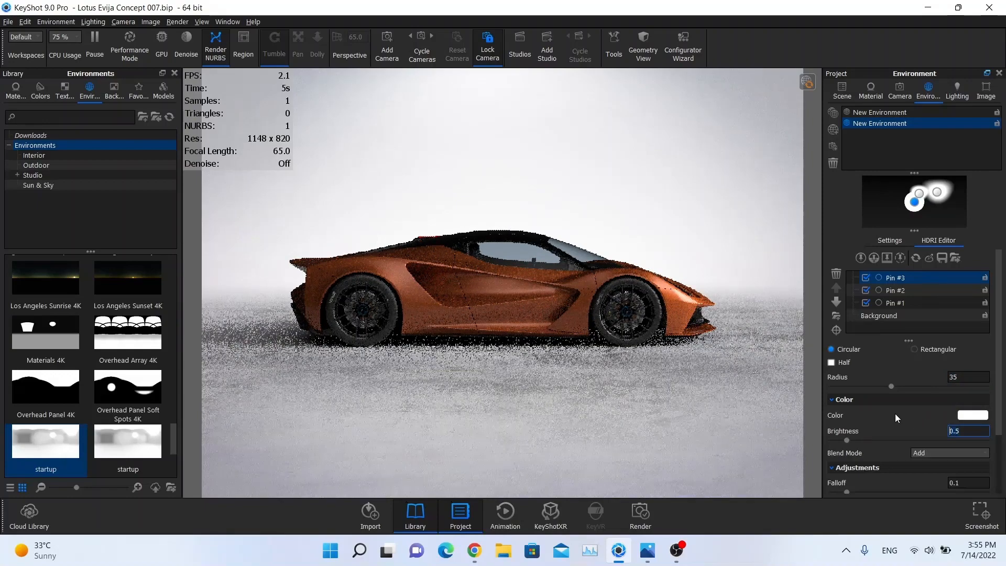
{"action": "key", "text": "Tab"}
{"action": "key", "text": "Tab"}
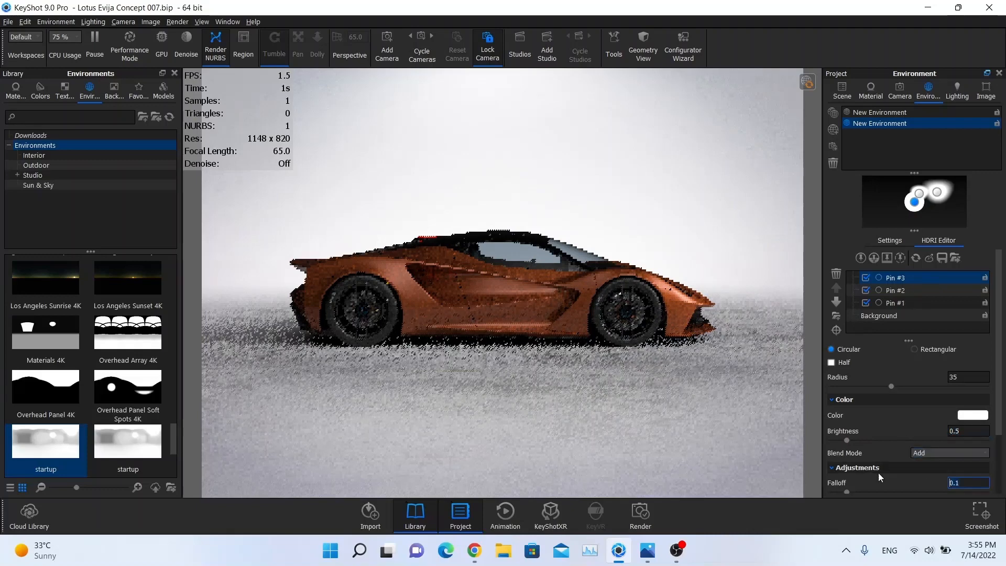
{"action": "type", "text": "1"}
{"action": "key", "text": "Return"}
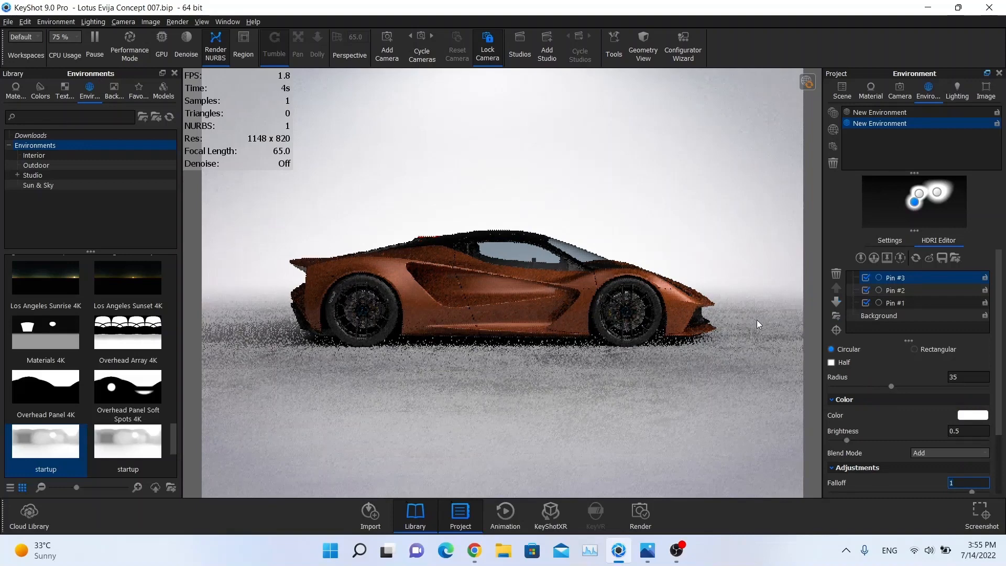
Step: Position the third pin's highlight on the car's rear end, behind the rear wheel
{"action": "left_click", "coordinate": [837, 331]}
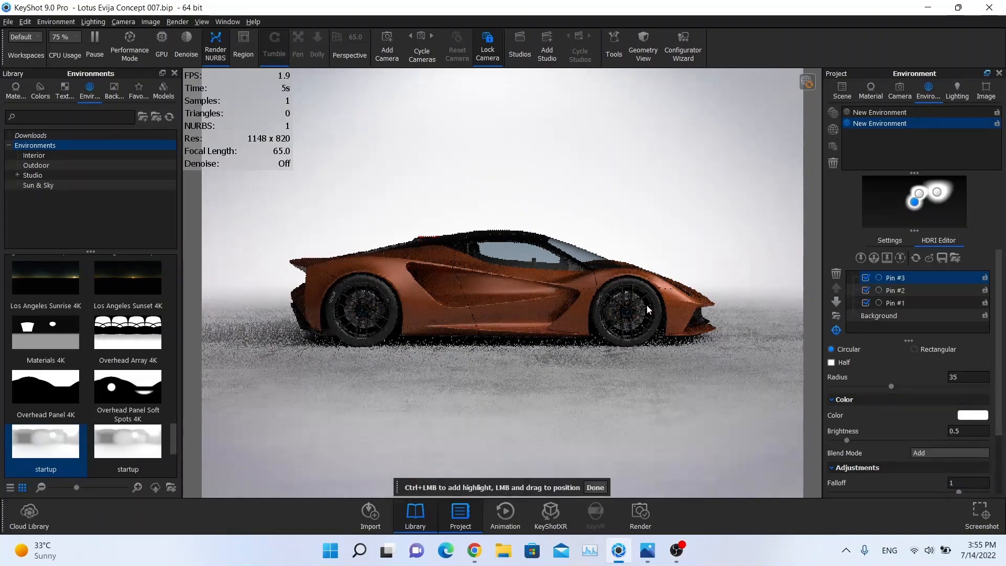
{"action": "left_click", "coordinate": [301, 266]}
{"action": "left_click_drag", "start_coordinate": [301, 266], "coordinate": [300, 297]}
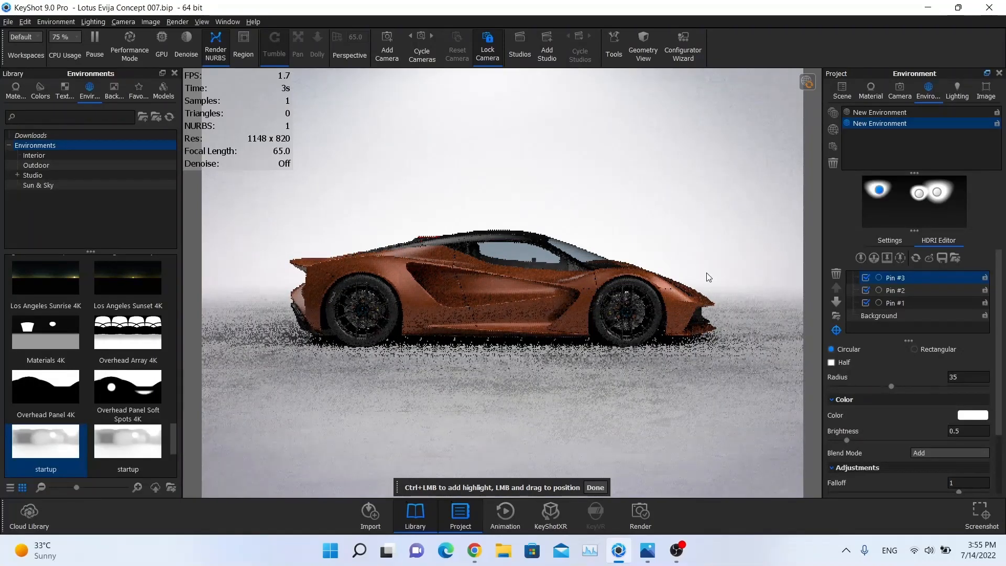
Step: Adjust the third light pin's azimuth to -129.96° and lower its elevation to 19.98°
{"action": "scroll", "coordinate": [974, 398], "scroll_direction": "down", "scroll_amount": 2}
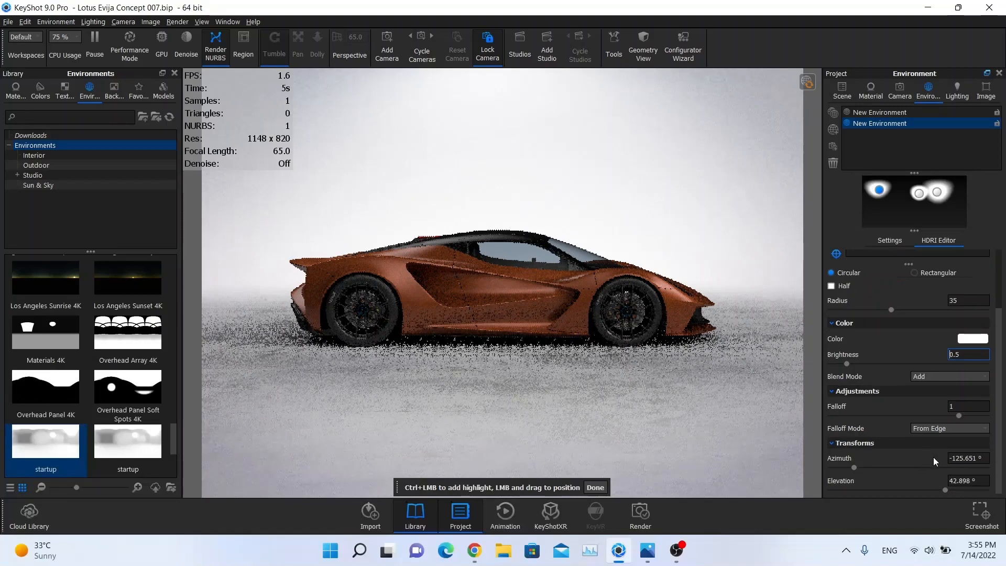
{"action": "left_click_drag", "start_coordinate": [853, 466], "coordinate": [854, 468]}
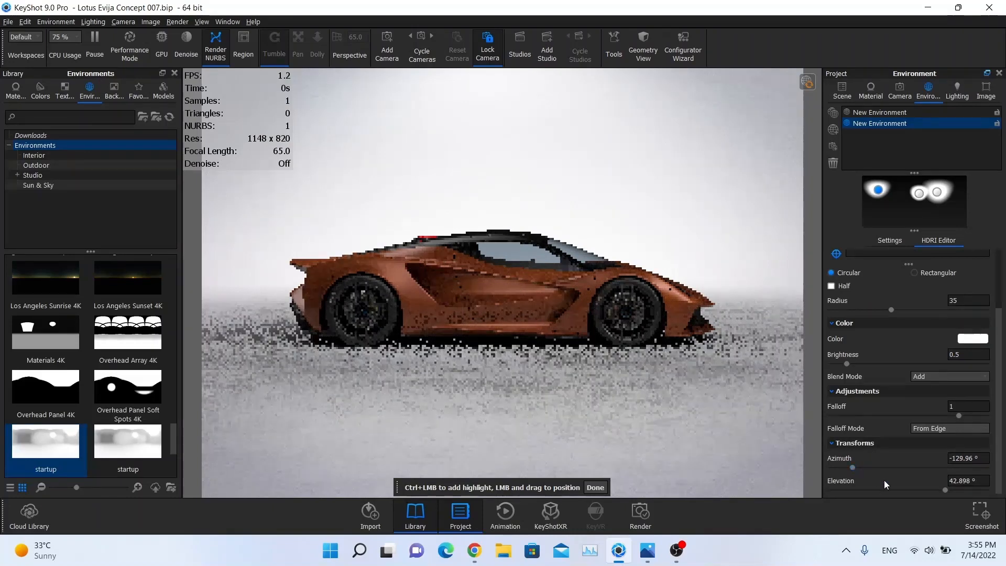
{"action": "key", "text": "alt+Tab"}
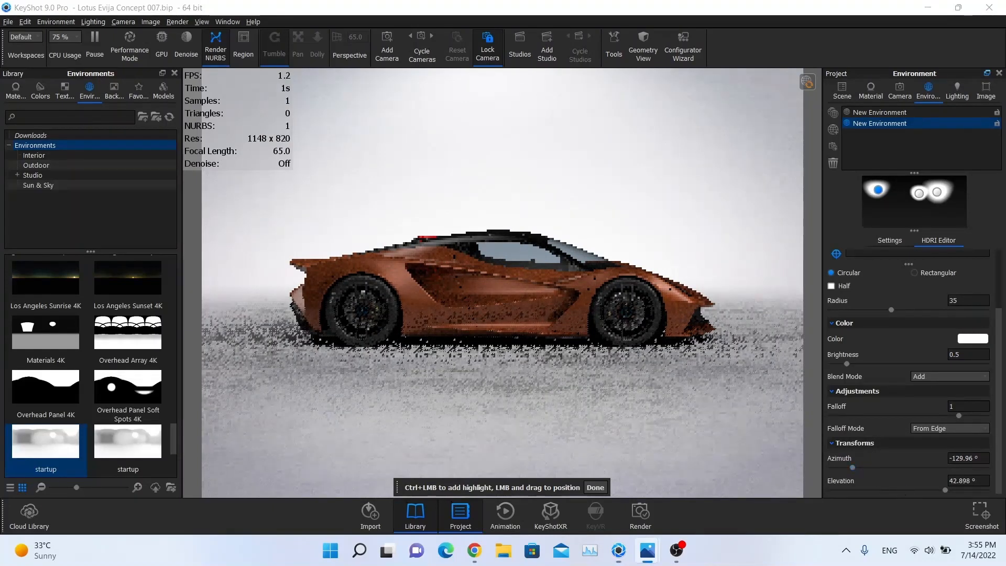
{"action": "left_click", "coordinate": [901, 483]}
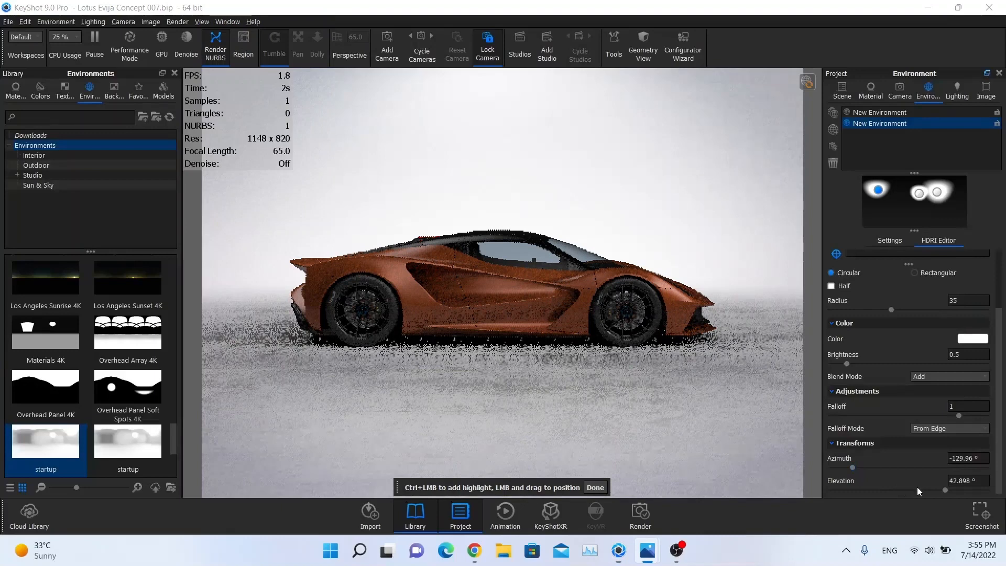
{"action": "left_click_drag", "start_coordinate": [947, 491], "coordinate": [926, 488]}
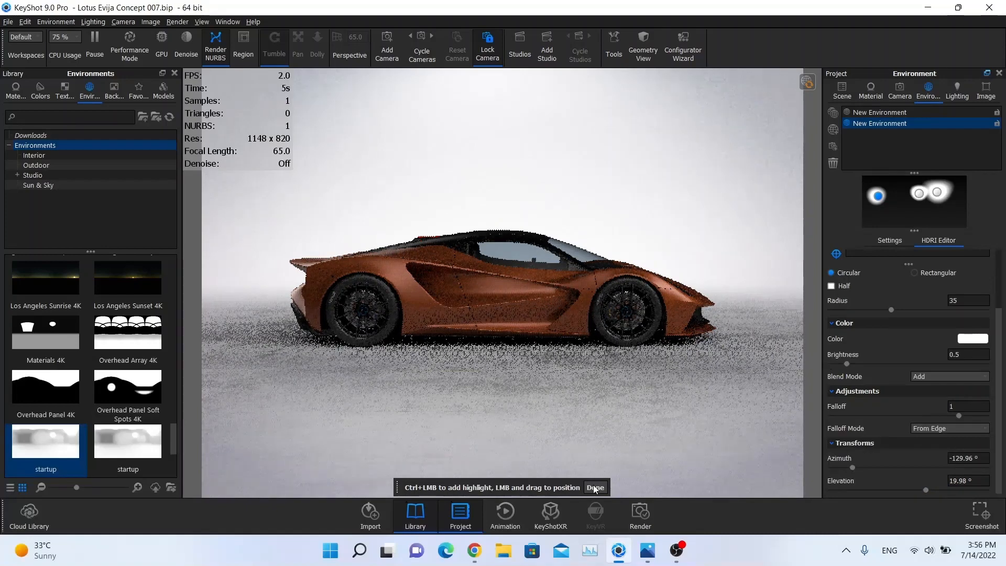
Step: Add a fourth light pin as a rectangular half shape with an X size of 60
{"action": "scroll", "coordinate": [913, 282], "scroll_direction": "up", "scroll_amount": 3}
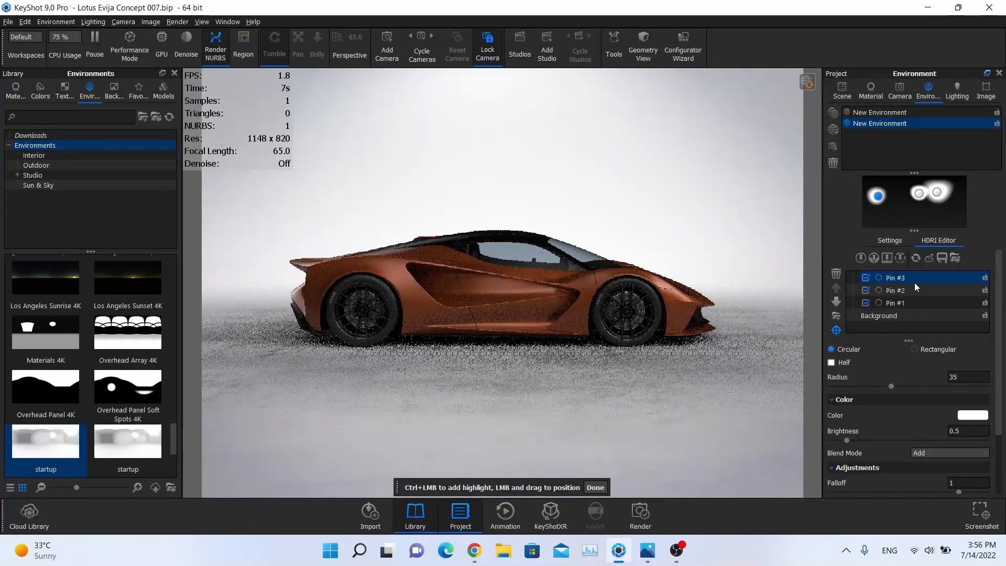
{"action": "key", "text": "alt+Tab"}
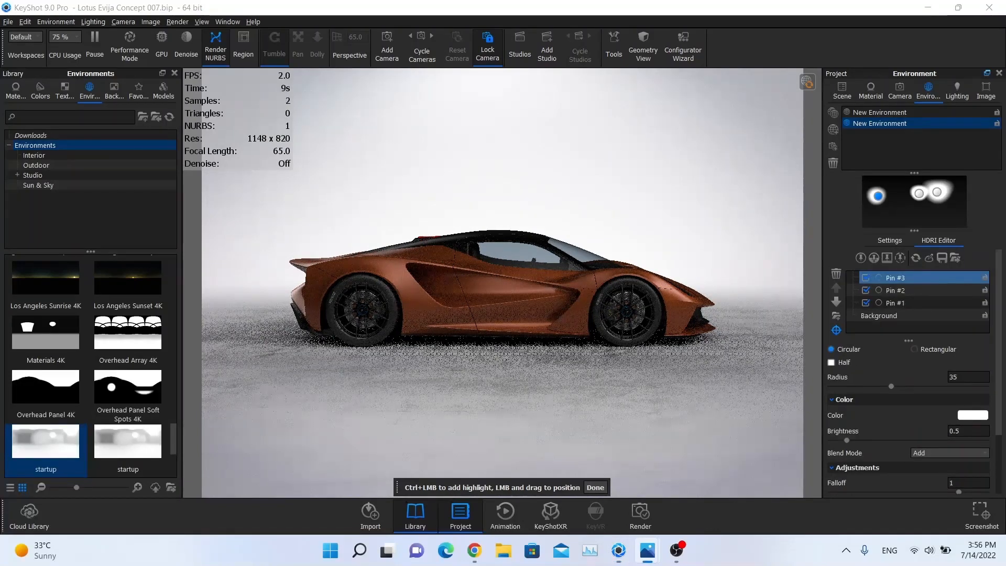
{"action": "left_click", "coordinate": [860, 258]}
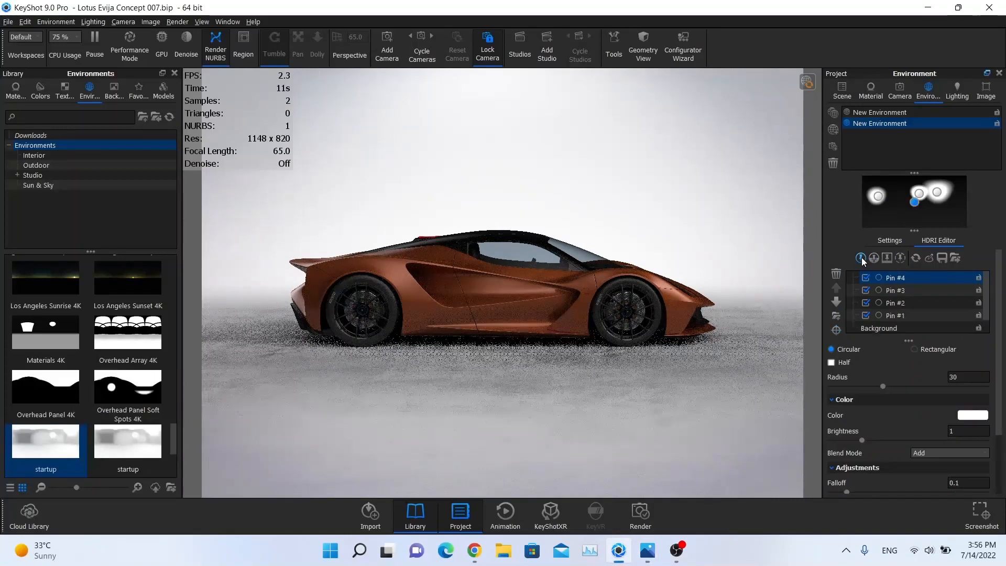
{"action": "left_click", "coordinate": [929, 348]}
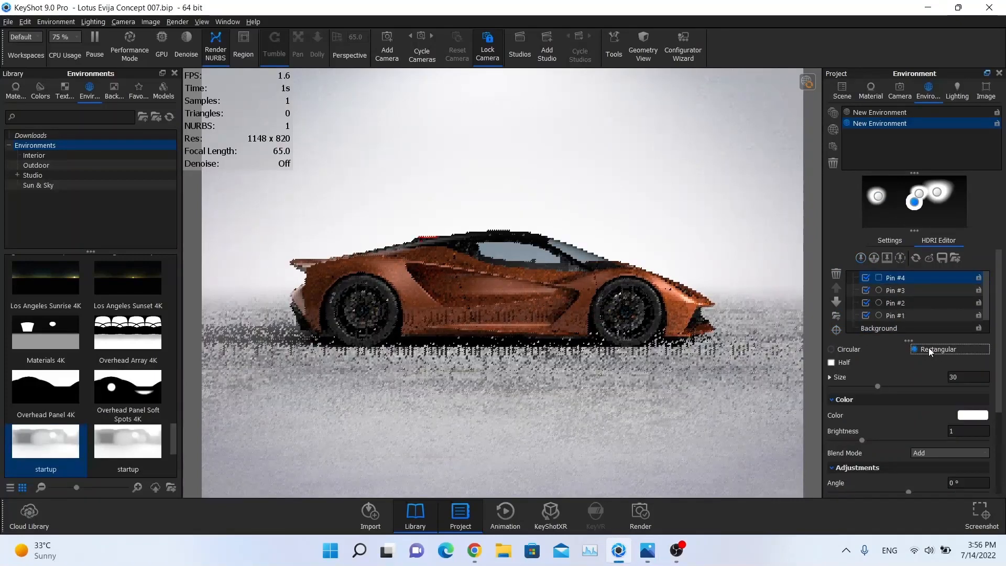
{"action": "left_click_drag", "start_coordinate": [973, 390], "coordinate": [863, 378]}
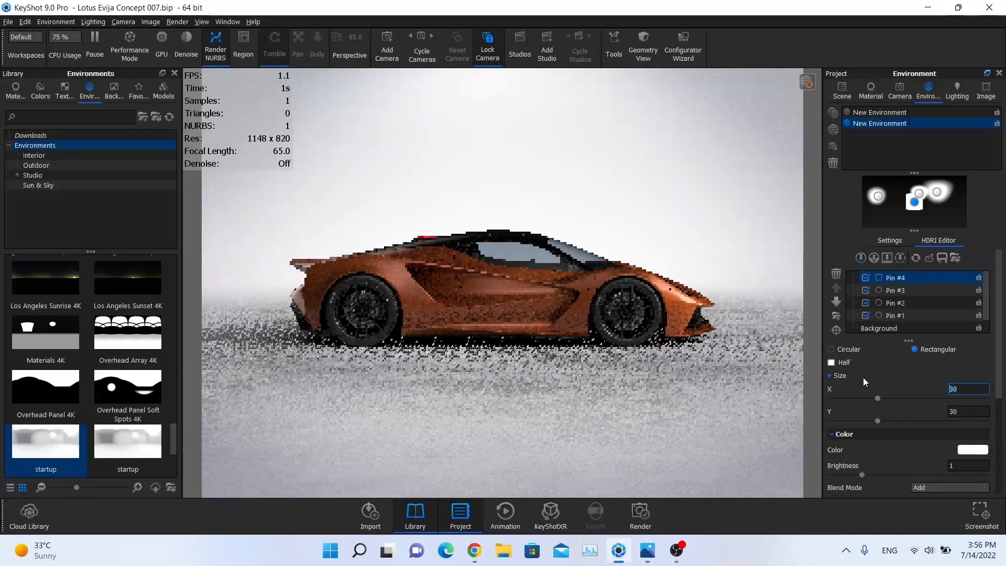
{"action": "type", "text": "60"}
{"action": "key", "text": "Return"}
{"action": "left_click", "coordinate": [841, 365]}
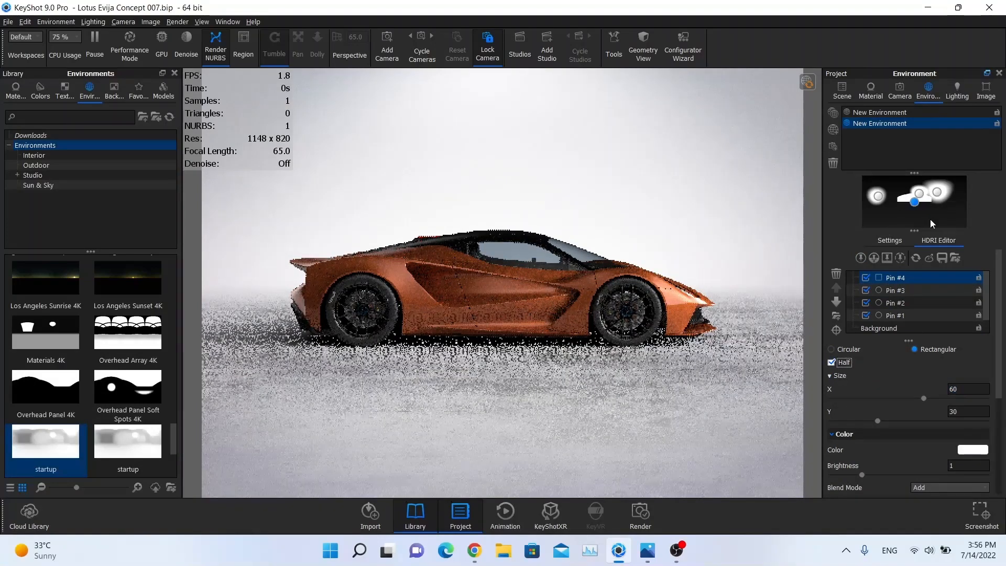
Step: Set the rectangular light pin's falloff to 1
{"action": "scroll", "coordinate": [864, 460], "scroll_direction": "down", "scroll_amount": 2}
{"action": "scroll", "coordinate": [839, 467], "scroll_direction": "down", "scroll_amount": 1}
{"action": "left_click_drag", "start_coordinate": [845, 478], "coordinate": [972, 477]}
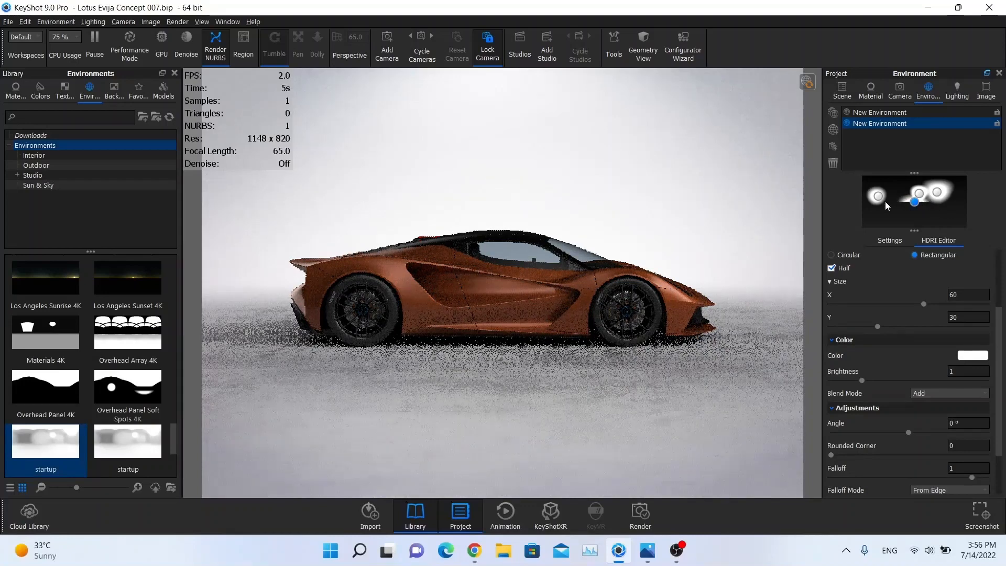
Step: Position the rectangular pin's highlight on the car's door panel below the side window
{"action": "scroll", "coordinate": [847, 300], "scroll_direction": "up", "scroll_amount": 3}
{"action": "left_click", "coordinate": [837, 331]}
{"action": "left_click", "coordinate": [488, 286]}
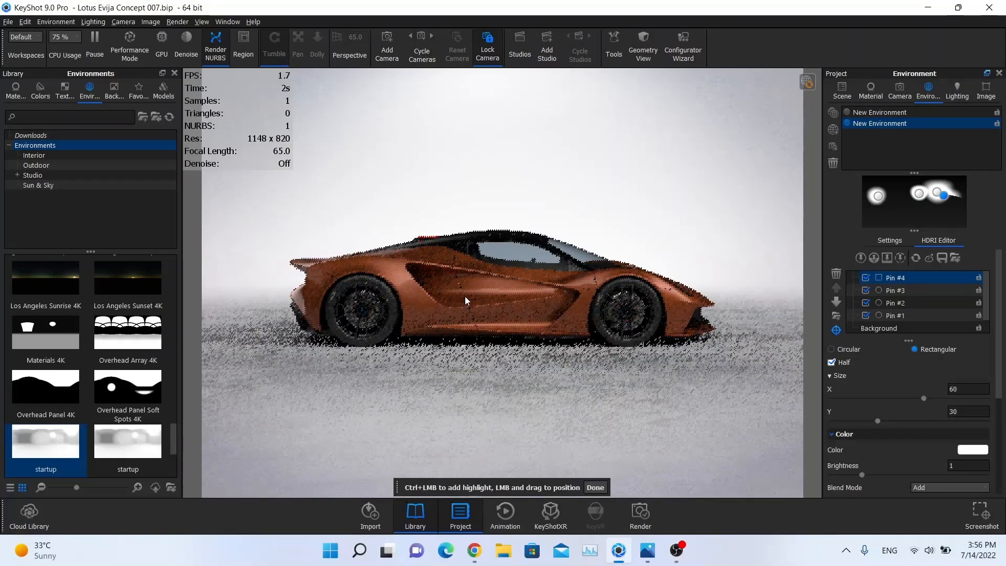
{"action": "left_click", "coordinate": [467, 291]}
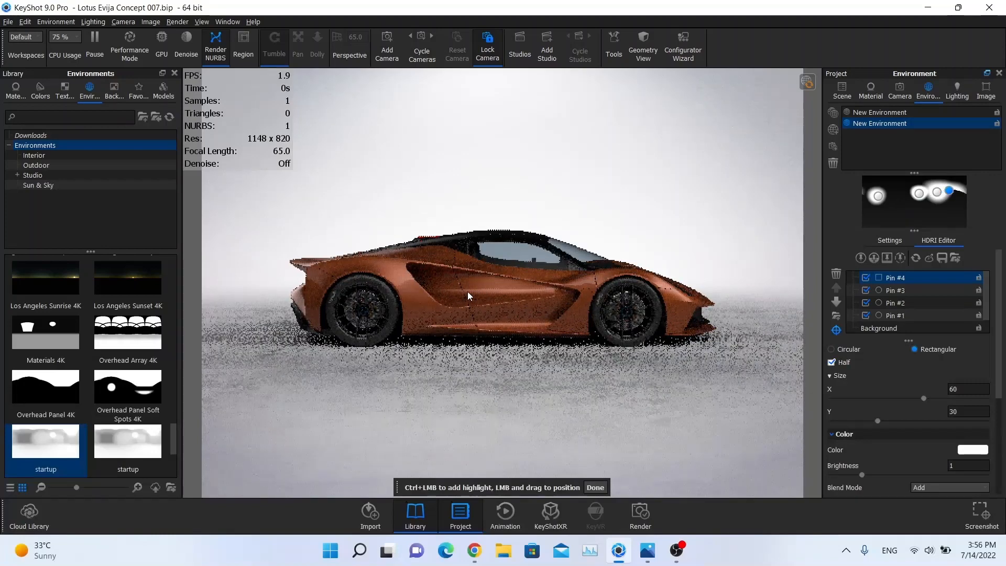
Step: Reposition the rectangular light pin's highlight on the car's door panel and set its brightness to 2
{"action": "left_click", "coordinate": [480, 290]}
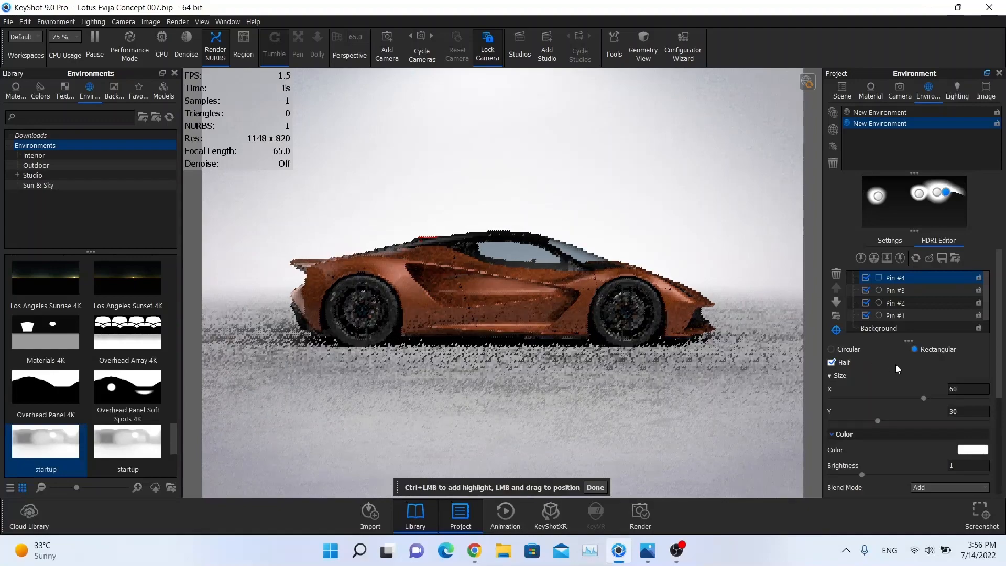
{"action": "scroll", "coordinate": [895, 365], "scroll_direction": "down", "scroll_amount": 4}
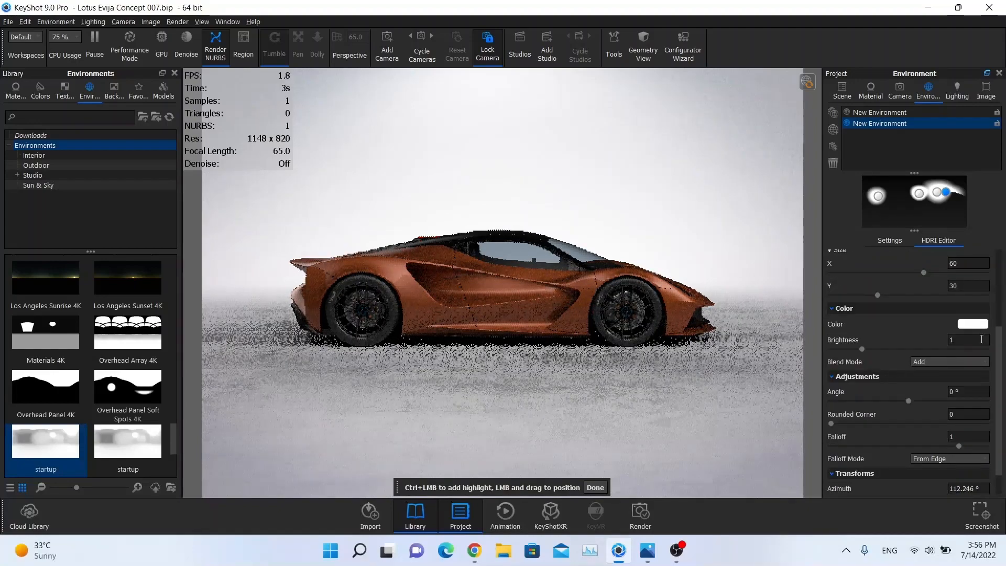
{"action": "type", "text": "2"}
{"action": "key", "text": "Return"}
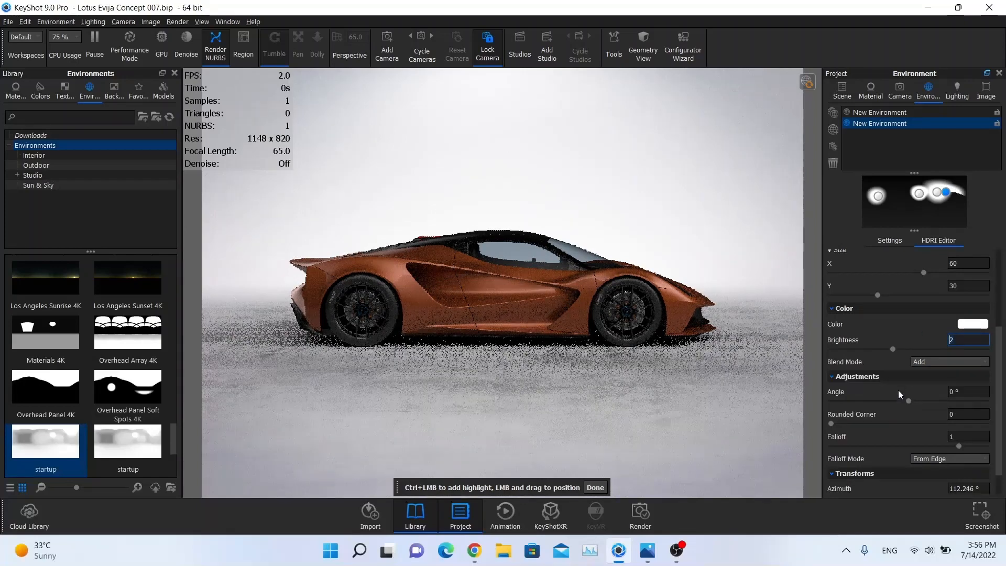
Step: Shift the rectangular pin's azimuth to 105.84° and set its elevation to 33°
{"action": "scroll", "coordinate": [891, 409], "scroll_direction": "down", "scroll_amount": 1}
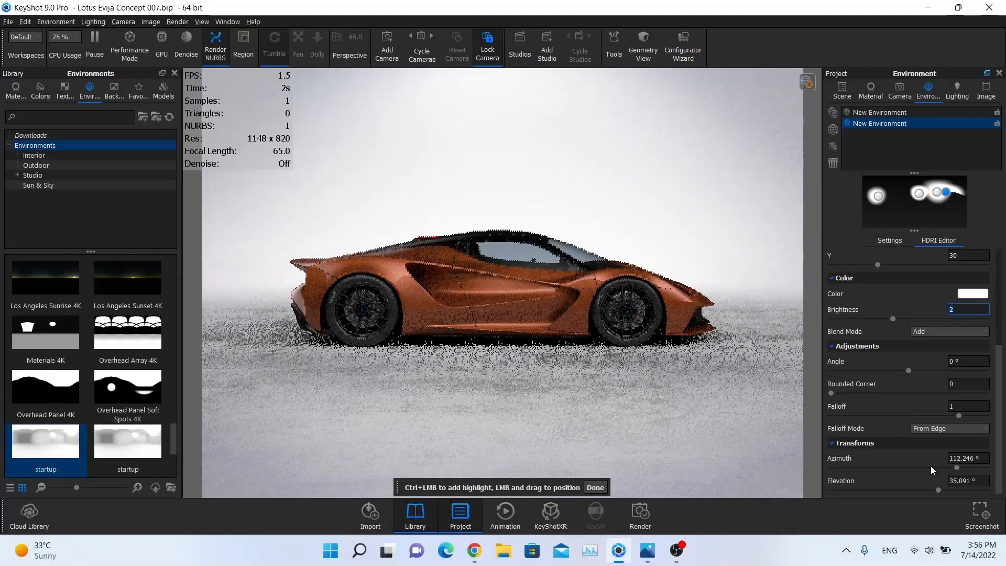
{"action": "key", "text": "alt+Tab"}
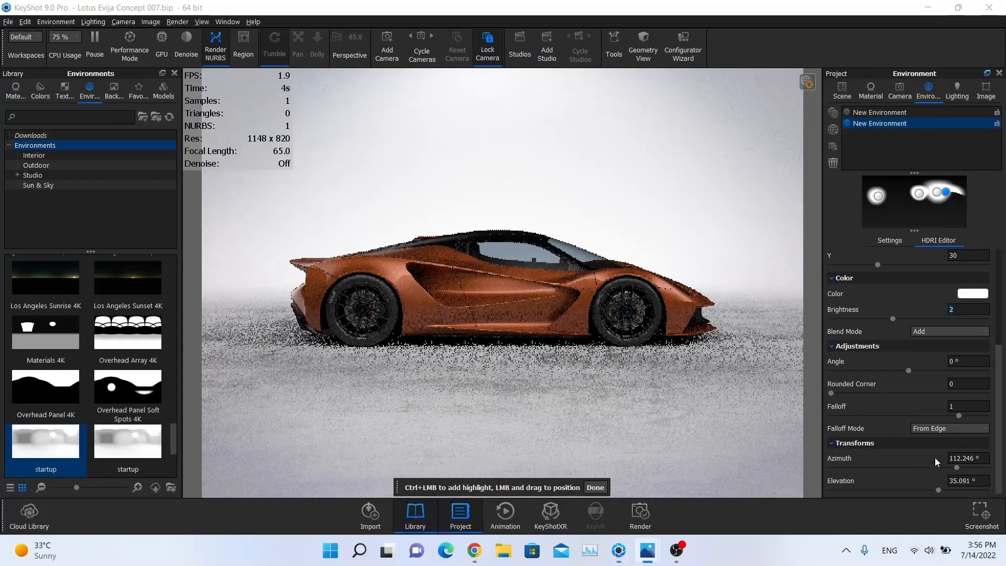
{"action": "left_click_drag", "start_coordinate": [956, 467], "coordinate": [952, 467]}
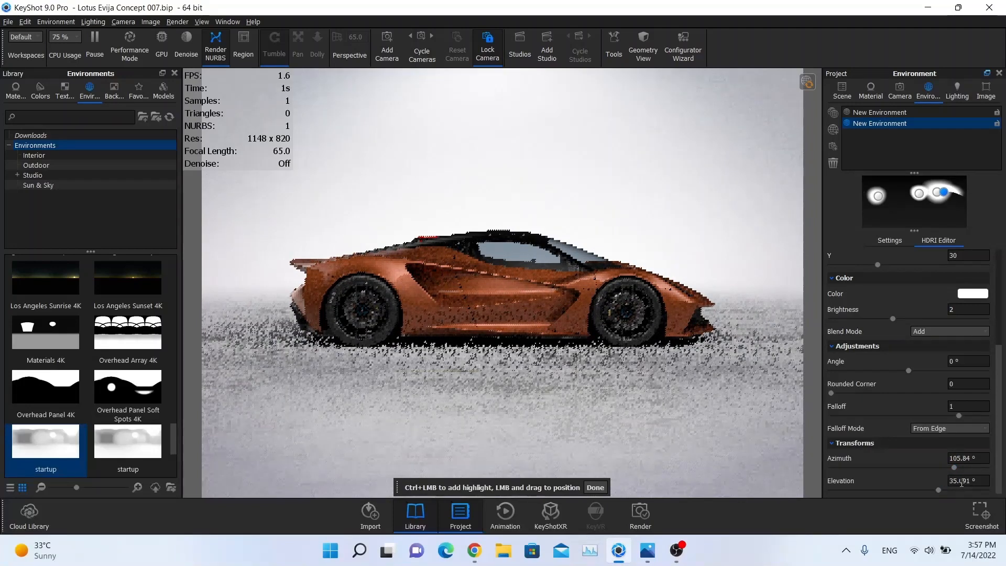
{"action": "double_click", "coordinate": [957, 480]}
{"action": "type", "text": "3"}
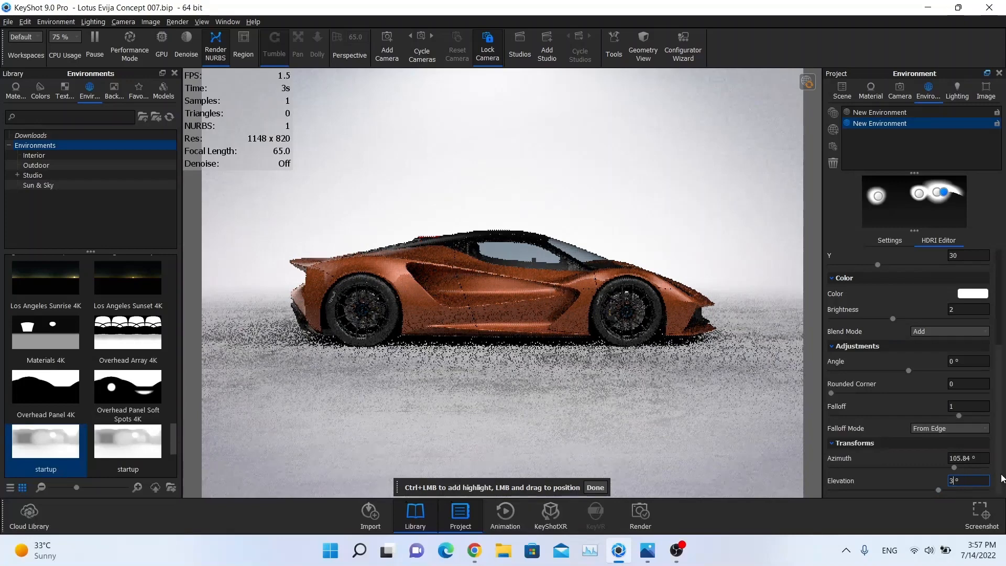
{"action": "type", "text": "3"}
{"action": "key", "text": "Return"}
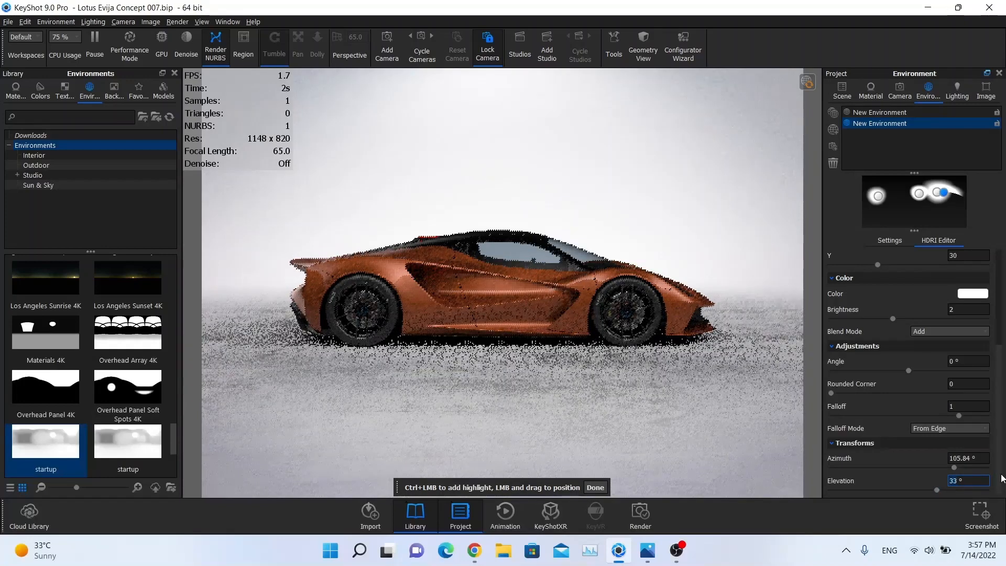
Step: Try elevations of 32° and 20° for the rectangular pin and settle on 25°
{"action": "key", "text": "Down"}
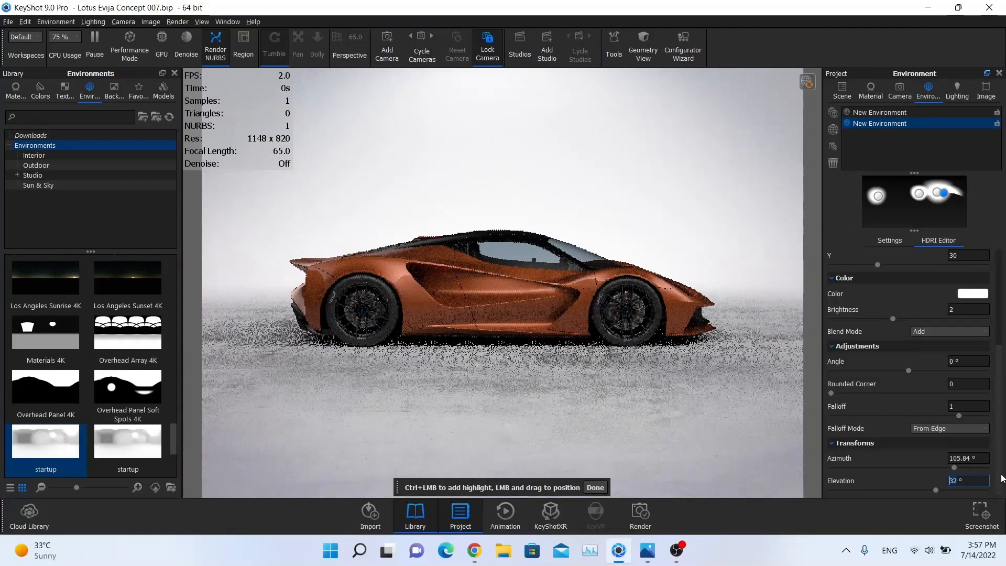
{"action": "key", "text": "Delete"}
{"action": "key", "text": "Delete"}
{"action": "type", "text": "20"}
{"action": "key", "text": "Return"}
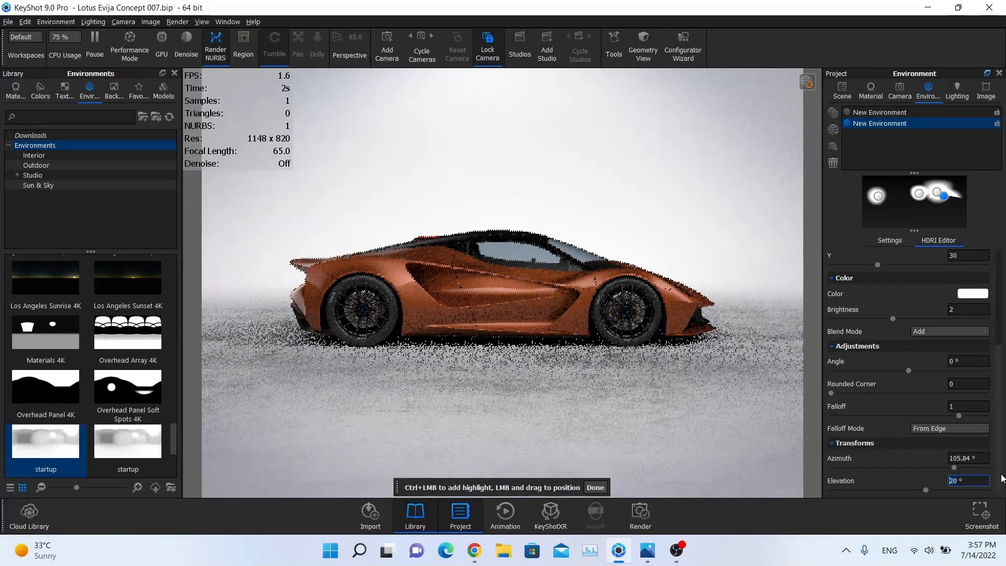
{"action": "type", "text": "25"}
{"action": "key", "text": "Return"}
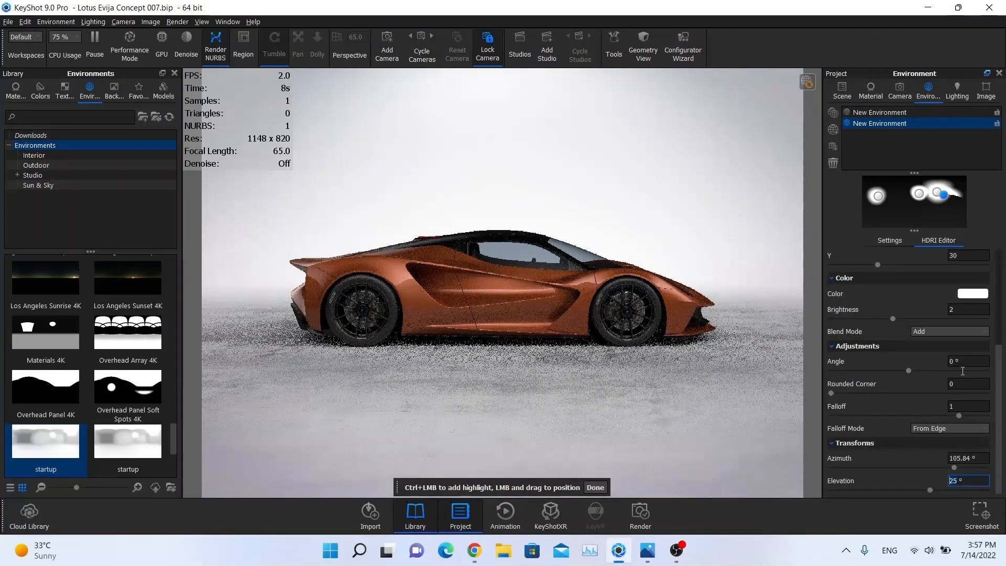
Step: Duplicate the rectangular pin and move the copy between the first two circular pins in the HDRI, at azimuth -55.41° and elevation 8.125°
{"action": "scroll", "coordinate": [921, 348], "scroll_direction": "up", "scroll_amount": 3}
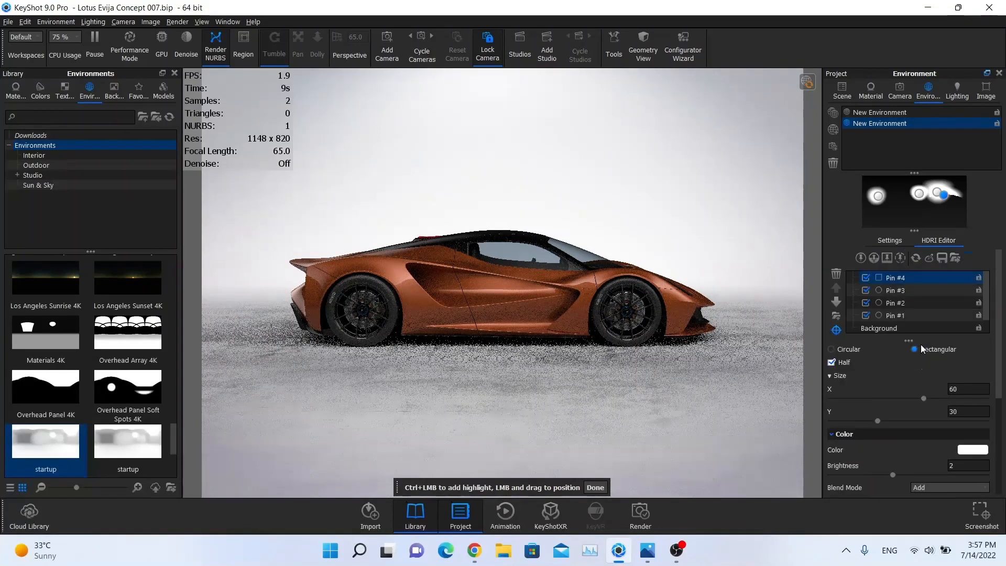
{"action": "key", "text": "alt+Tab"}
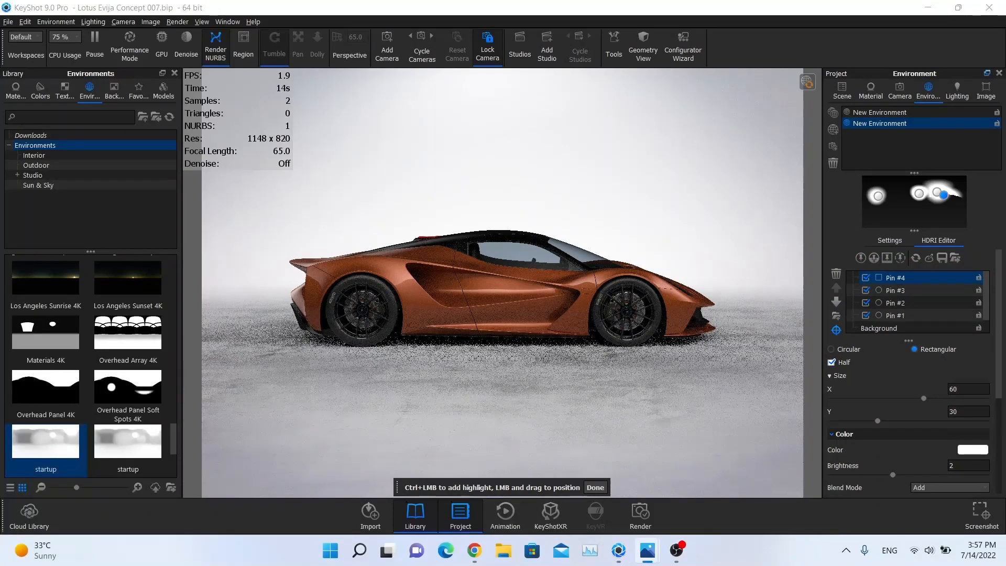
{"action": "right_click", "coordinate": [945, 196]}
{"action": "left_click", "coordinate": [969, 215]}
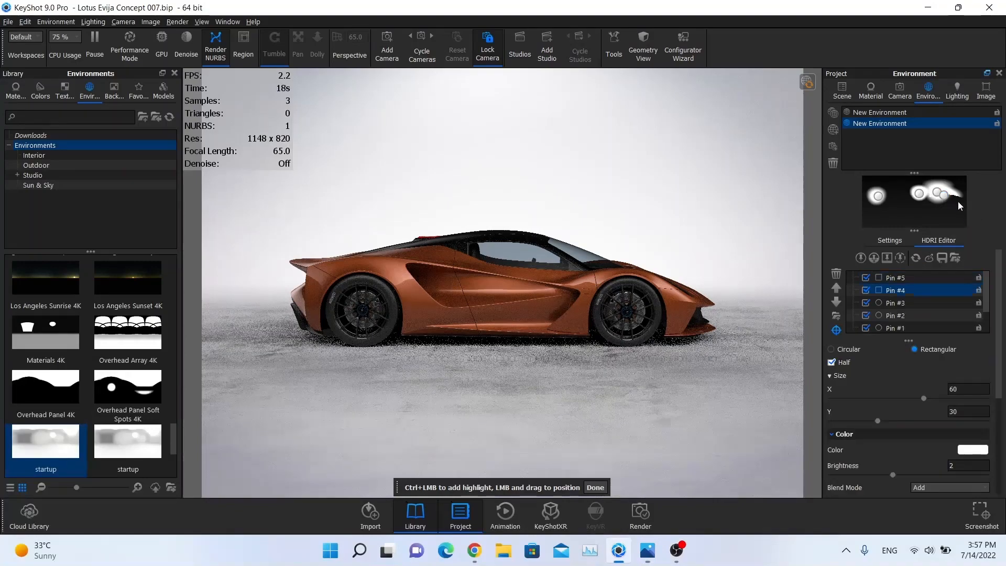
{"action": "left_click_drag", "start_coordinate": [948, 198], "coordinate": [902, 200]}
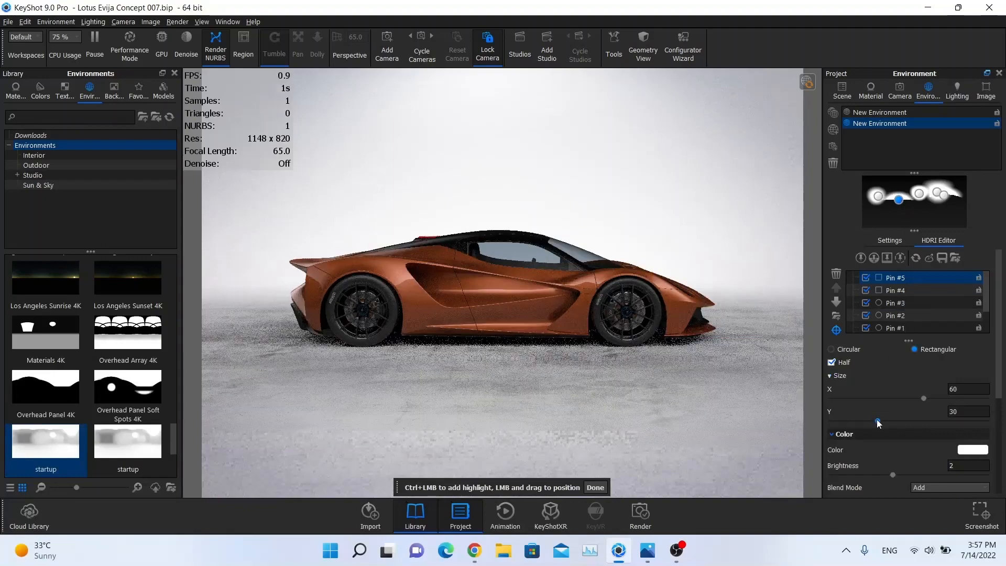
Step: Set the duplicated rectangular pin's brightness to 1
{"action": "left_click", "coordinate": [877, 420]}
{"action": "left_click_drag", "start_coordinate": [960, 465], "coordinate": [927, 465]}
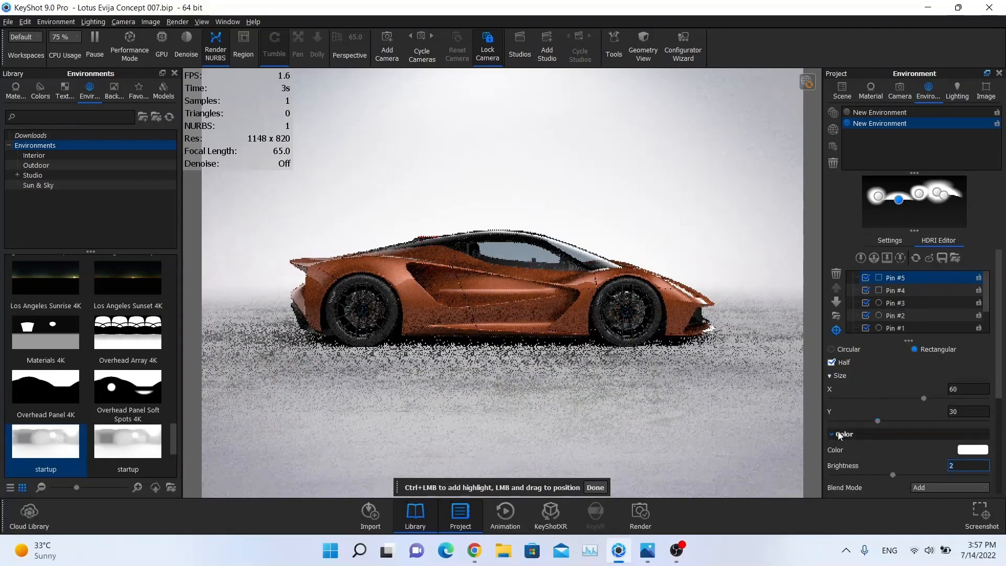
{"action": "key", "text": "Return"}
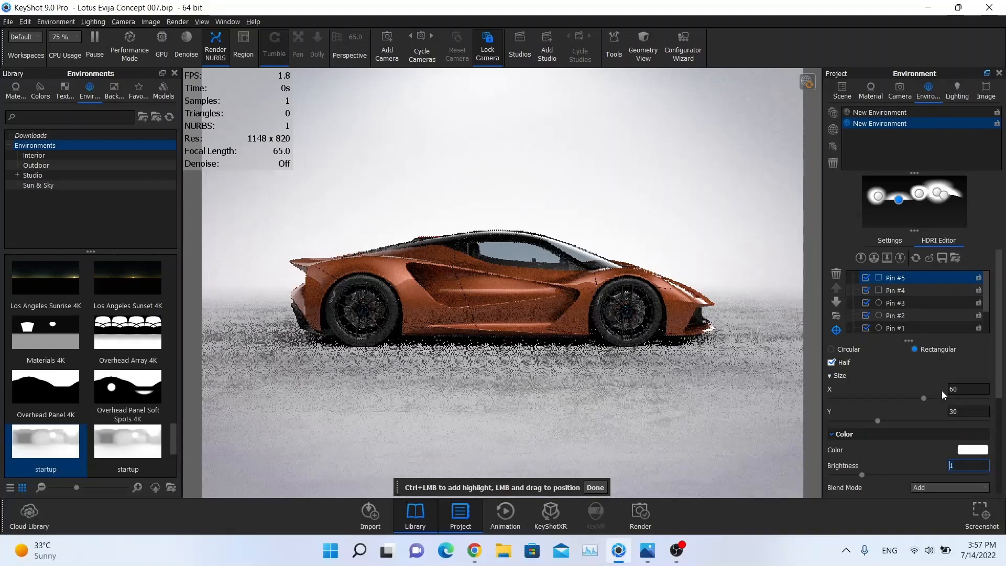
Step: Adjust the duplicated pin to azimuth -45° and elevation 2.52°, and finish the highlight placement
{"action": "scroll", "coordinate": [937, 432], "scroll_direction": "down", "scroll_amount": 2}
{"action": "scroll", "coordinate": [935, 431], "scroll_direction": "down", "scroll_amount": 3}
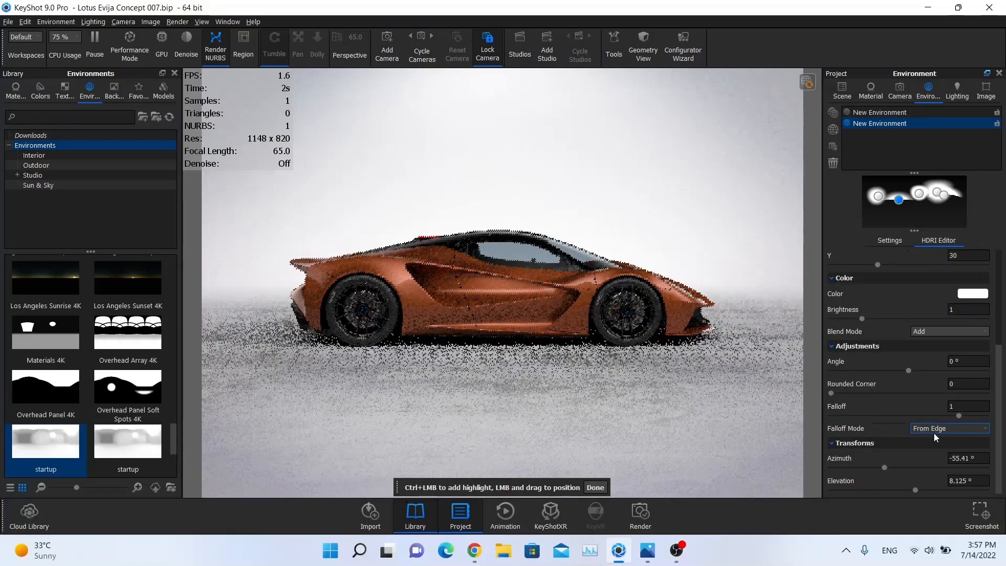
{"action": "key", "text": "alt+Tab"}
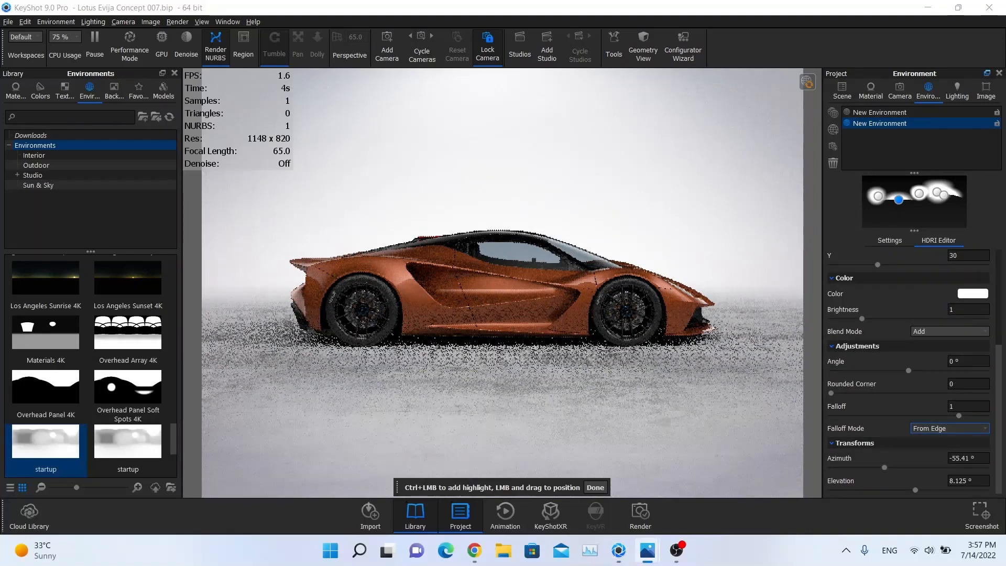
{"action": "left_click_drag", "start_coordinate": [887, 469], "coordinate": [913, 485]}
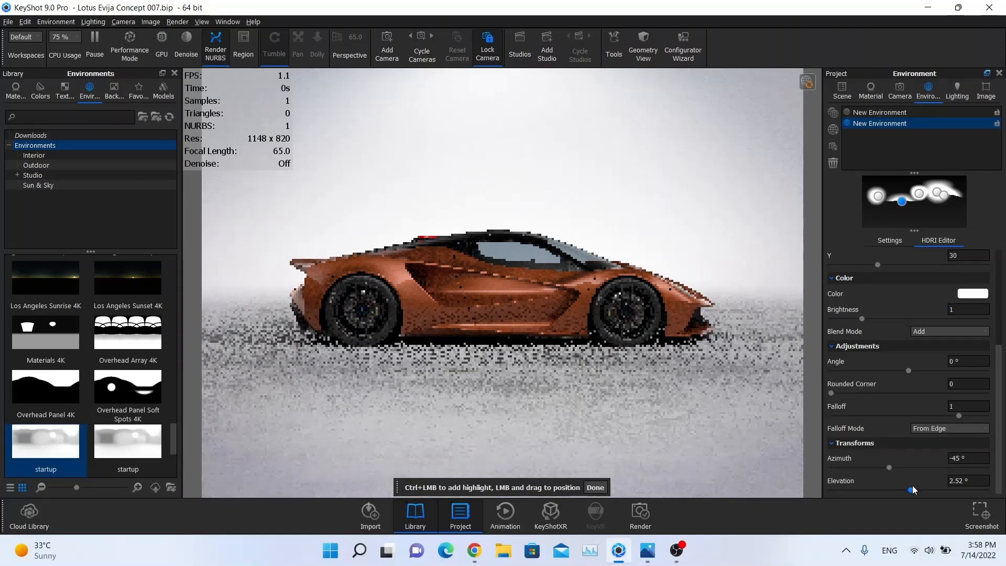
{"action": "left_click", "coordinate": [595, 488]}
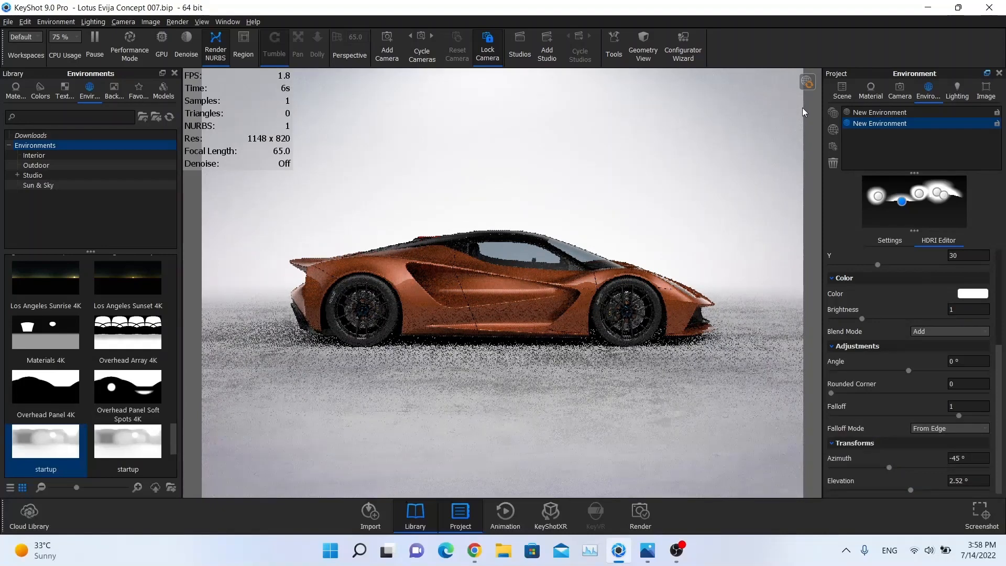
{"action": "left_click", "coordinate": [807, 82]}
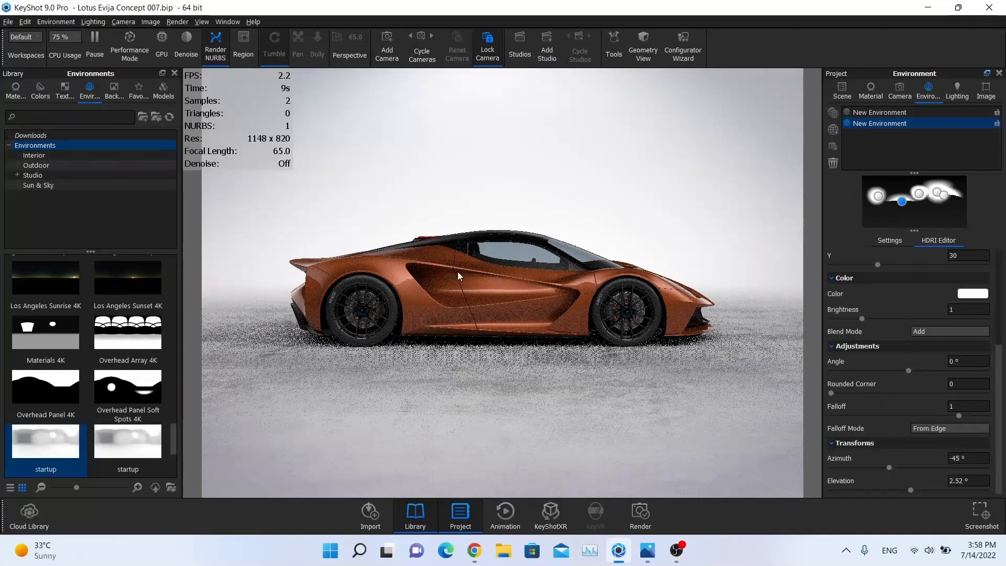
Step: Try the blue and champagne Axalta paints from the material library on the car body
{"action": "left_click", "coordinate": [16, 90]}
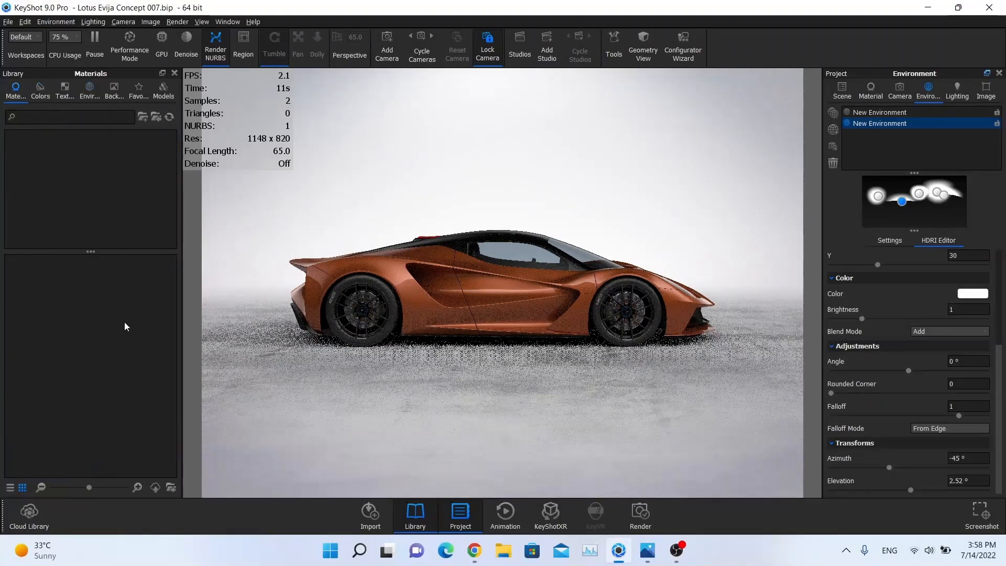
{"action": "scroll", "coordinate": [40, 152], "scroll_direction": "up", "scroll_amount": 3}
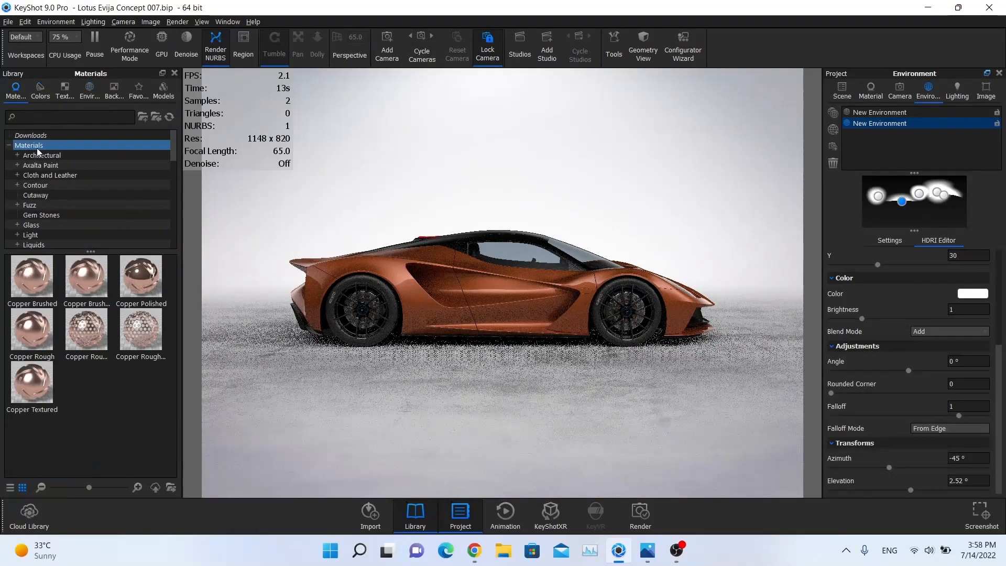
{"action": "left_click", "coordinate": [57, 165]}
{"action": "left_click_drag", "start_coordinate": [140, 329], "coordinate": [425, 290]}
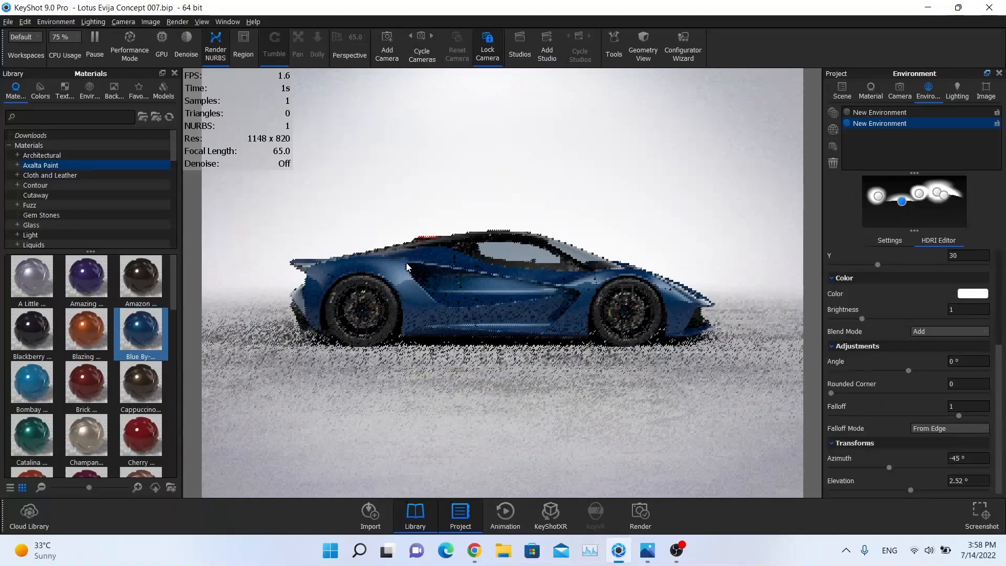
{"action": "left_click_drag", "start_coordinate": [87, 435], "coordinate": [503, 289]}
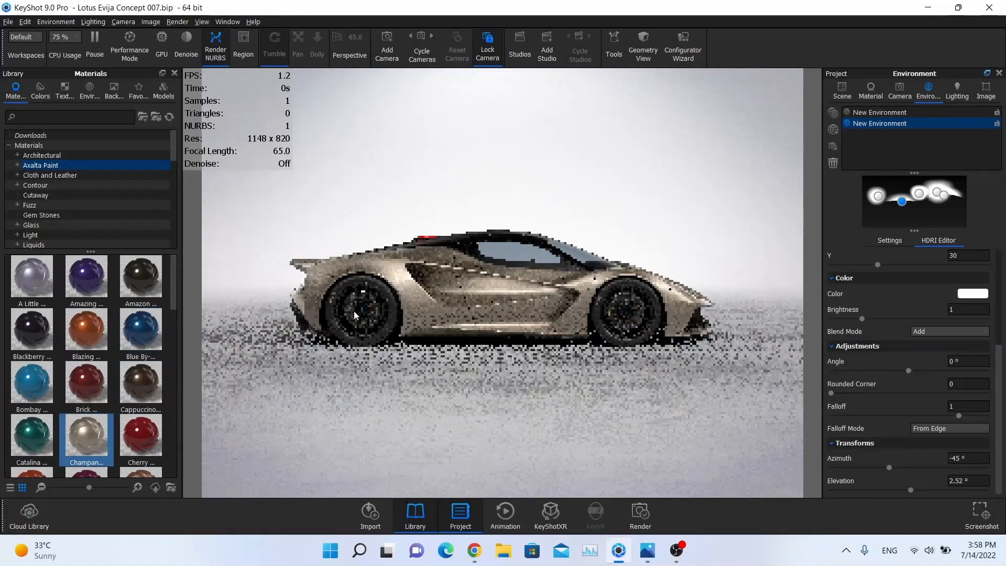
Step: Apply the orange Blazing Axalta paint to the car body, comparing it with the previous paints by undoing and redoing
{"action": "left_click_drag", "start_coordinate": [94, 329], "coordinate": [529, 291]}
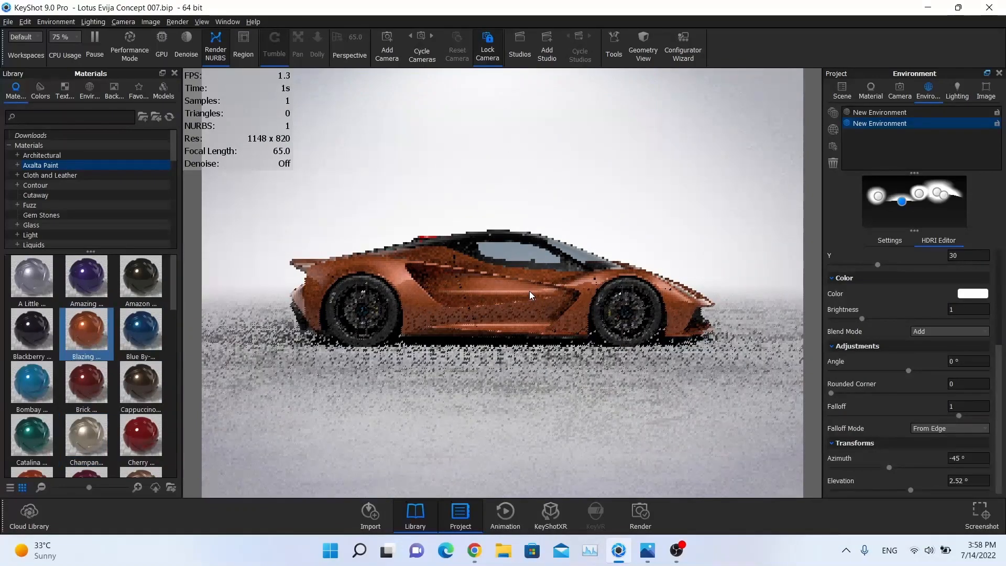
{"action": "key", "text": "ctrl+z"}
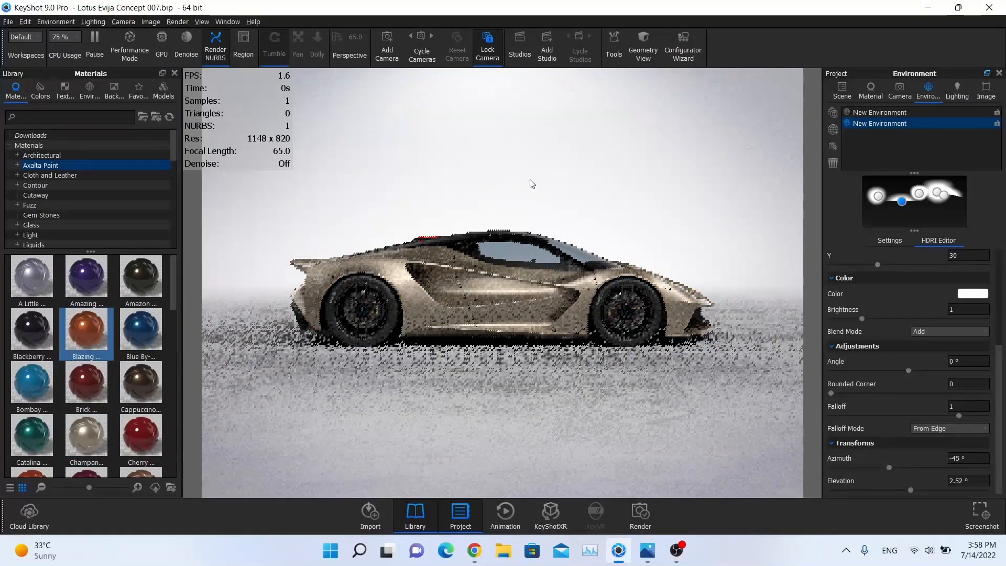
{"action": "key", "text": "ctrl+z"}
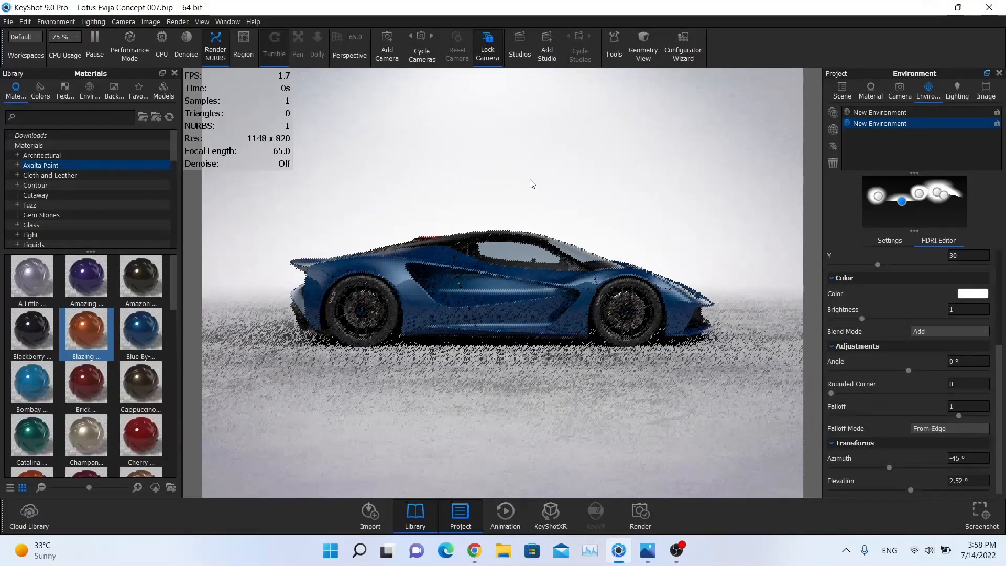
{"action": "key", "text": "ctrl+y"}
{"action": "key", "text": "ctrl+y"}
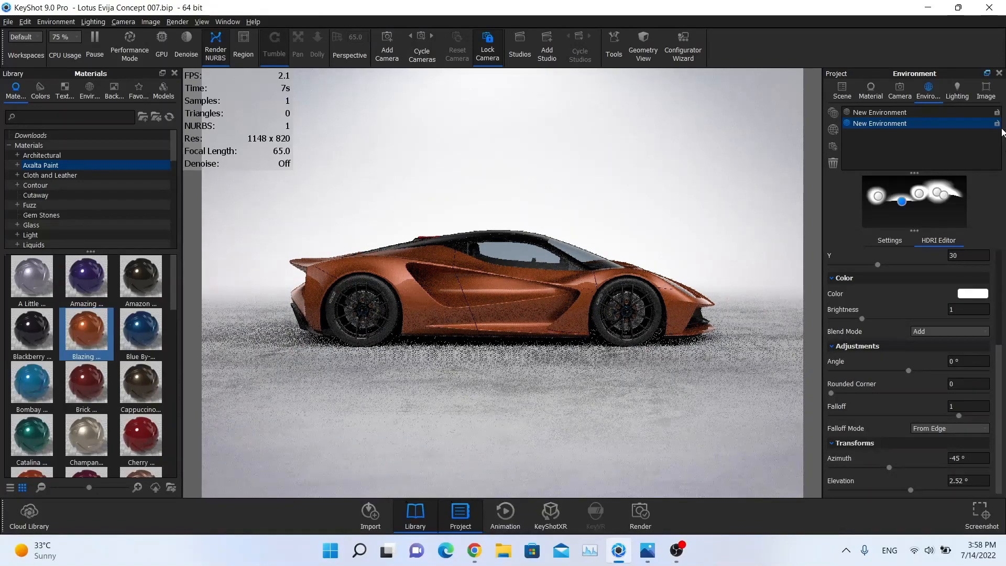
Step: Add a new image style and switch it to Photographic mode
{"action": "left_click", "coordinate": [983, 92]}
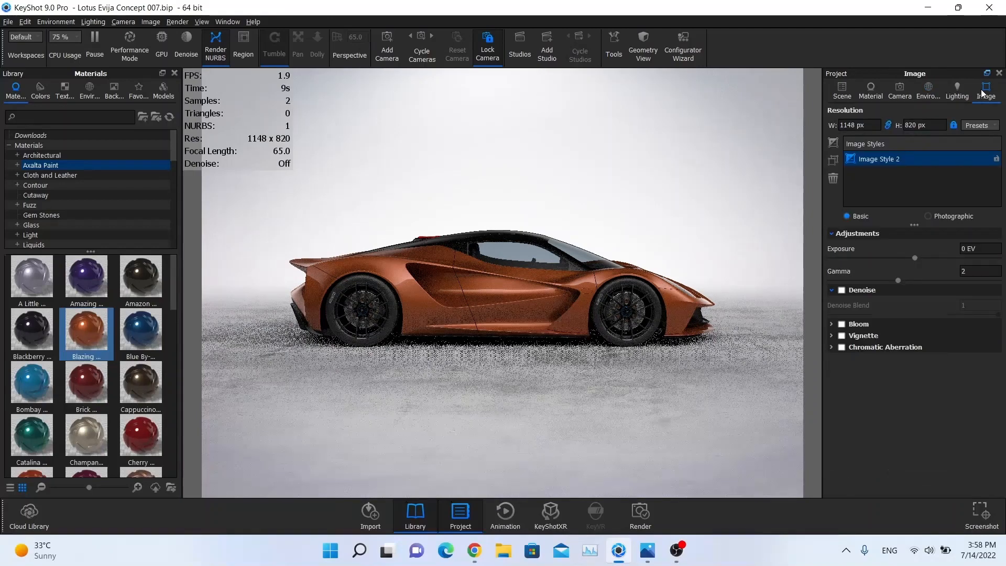
{"action": "left_click", "coordinate": [830, 144]}
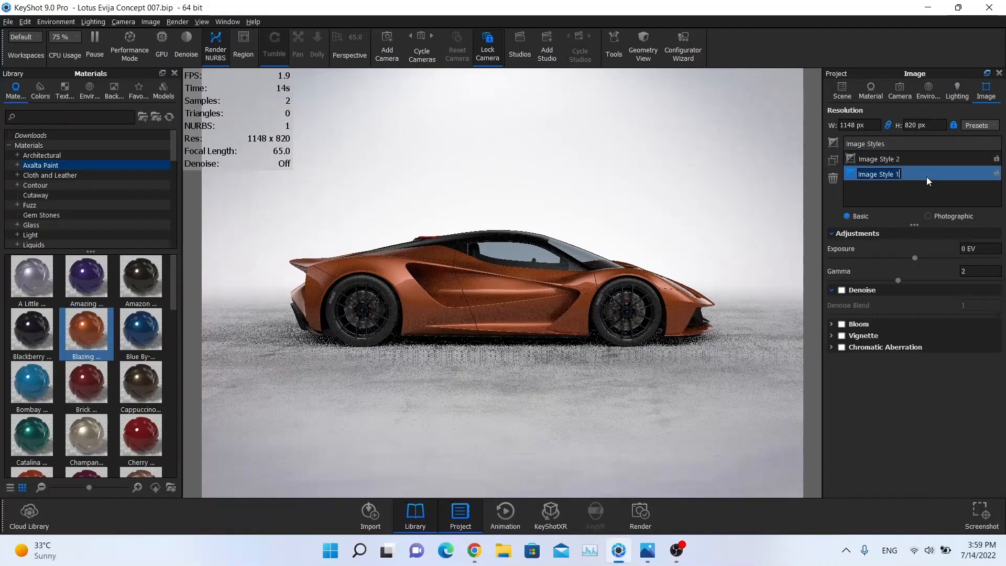
{"action": "left_click", "coordinate": [935, 216]}
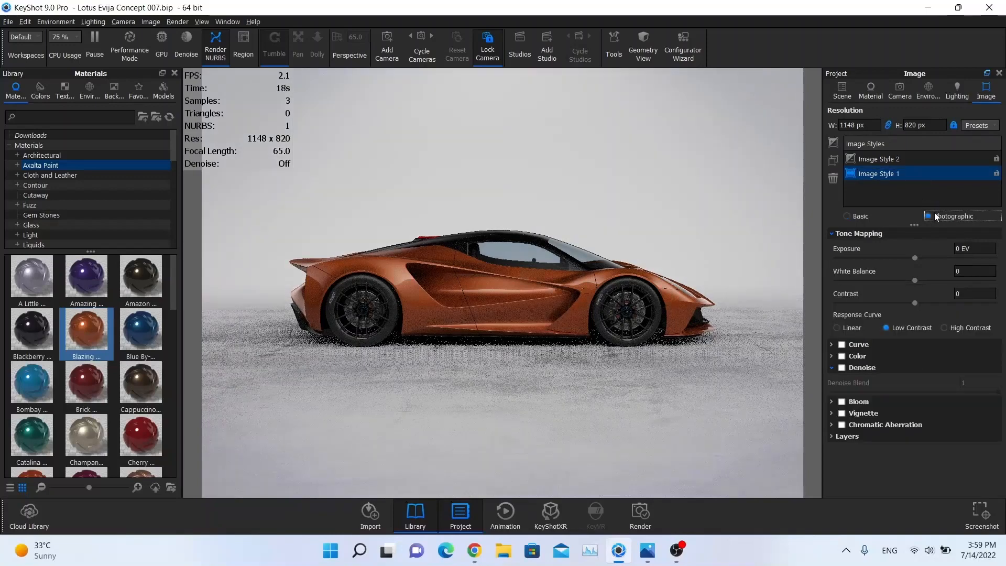
Step: Set the new photographic image style's exposure to 0.5 EV
{"action": "key", "text": "alt+Tab"}
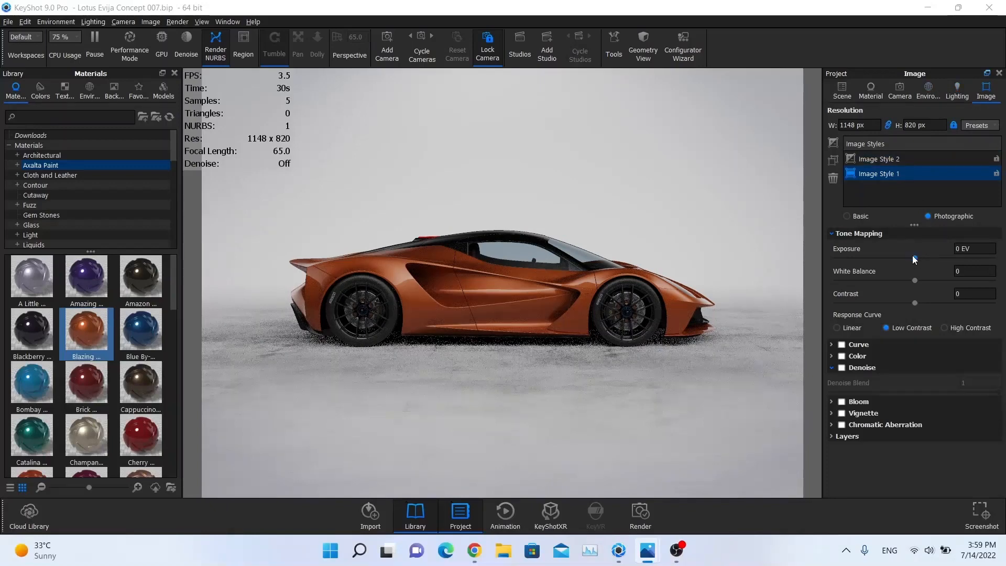
{"action": "left_click_drag", "start_coordinate": [915, 260], "coordinate": [988, 251]}
{"action": "type", "text": ".5"}
{"action": "key", "text": "Return"}
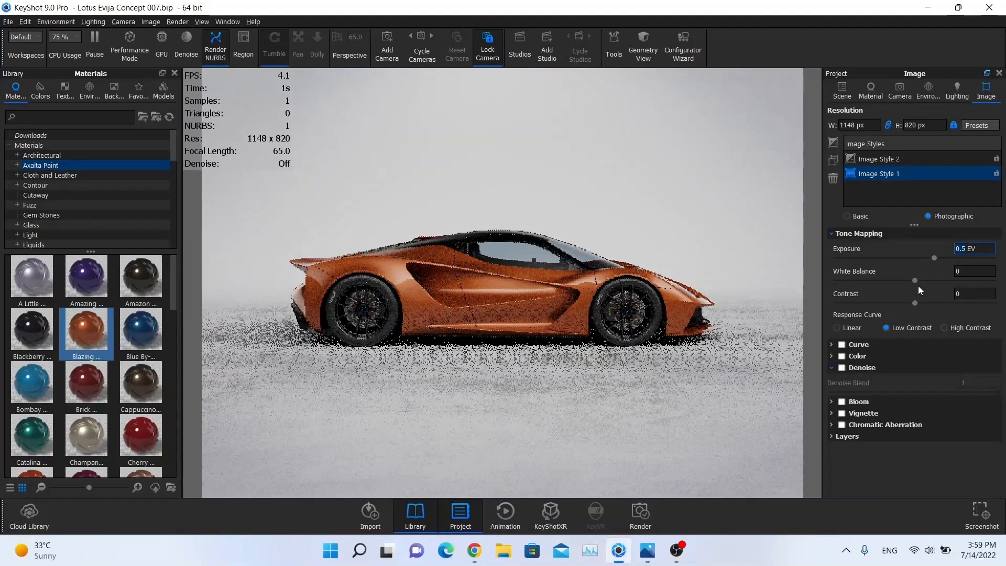
Step: Set the photographic image style's white balance to 0.01
{"action": "left_click", "coordinate": [913, 282]}
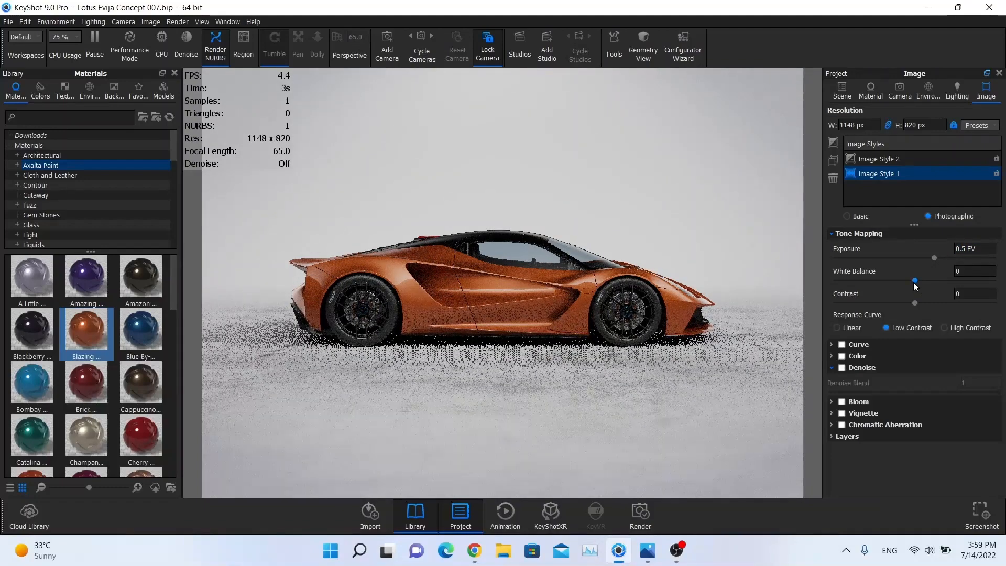
{"action": "mouse_move", "coordinate": [914, 283]}
{"action": "left_mouse_down"}
{"action": "mouse_move", "coordinate": [1001, 289]}
{"action": "mouse_move", "coordinate": [817, 280]}
{"action": "mouse_move", "coordinate": [918, 288]}
{"action": "left_mouse_up"}
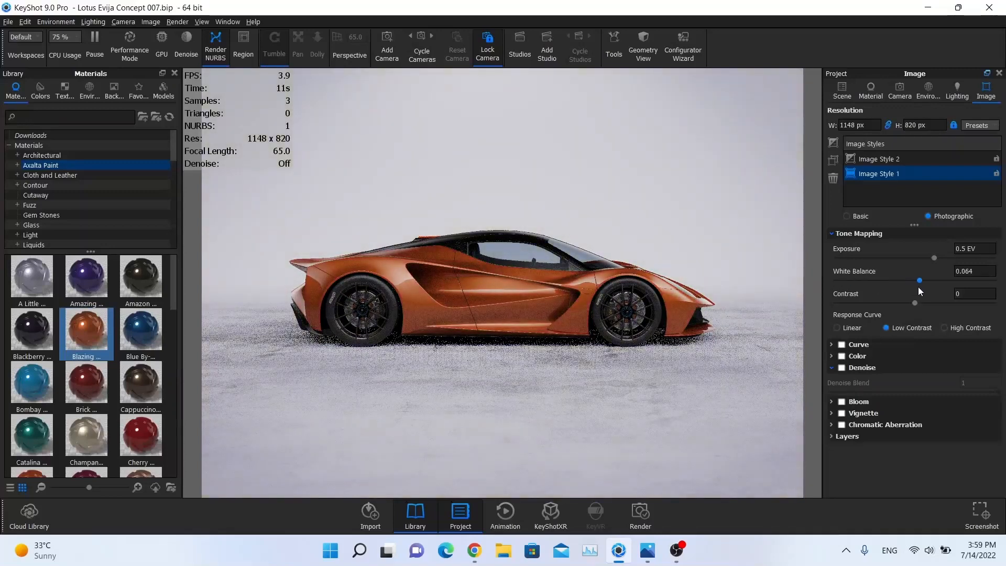
{"action": "left_click", "coordinate": [964, 270]}
{"action": "key", "text": "BackSpace"}
{"action": "key", "text": "BackSpace"}
{"action": "type", "text": "1"}
{"action": "key", "text": "Return"}
Step: Set the image style's tone mapping contrast to 0.25
{"action": "mouse_move", "coordinate": [913, 304]}
{"action": "left_mouse_down"}
{"action": "mouse_move", "coordinate": [829, 301]}
{"action": "mouse_move", "coordinate": [929, 306]}
{"action": "left_mouse_up"}
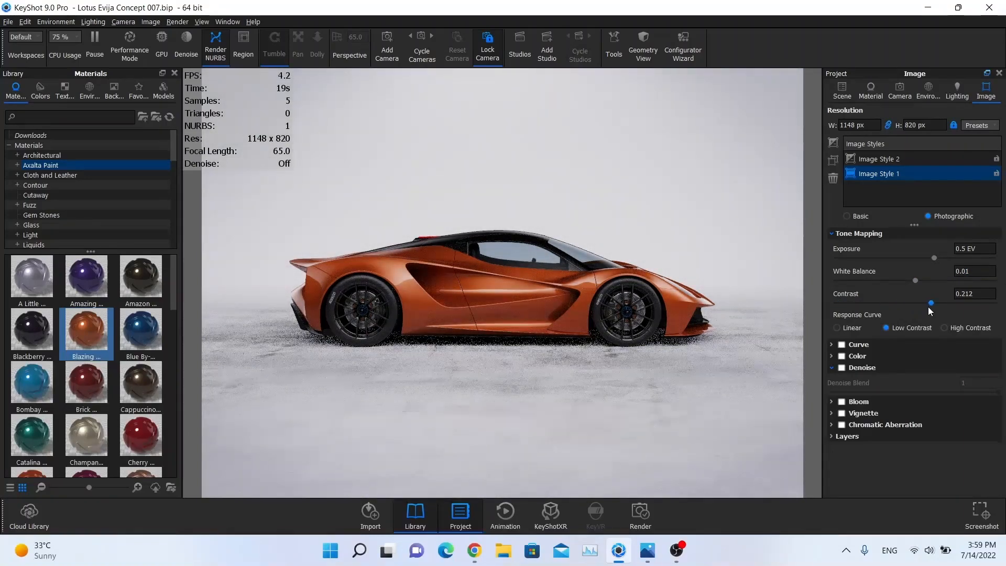
{"action": "left_click", "coordinate": [976, 294]}
{"action": "key", "text": "BackSpace"}
{"action": "key", "text": "BackSpace"}
{"action": "type", "text": "5"}
{"action": "key", "text": "Return"}
Step: Enable denoise for the image style and set the denoise blend to 0.25
{"action": "left_click", "coordinate": [841, 368]}
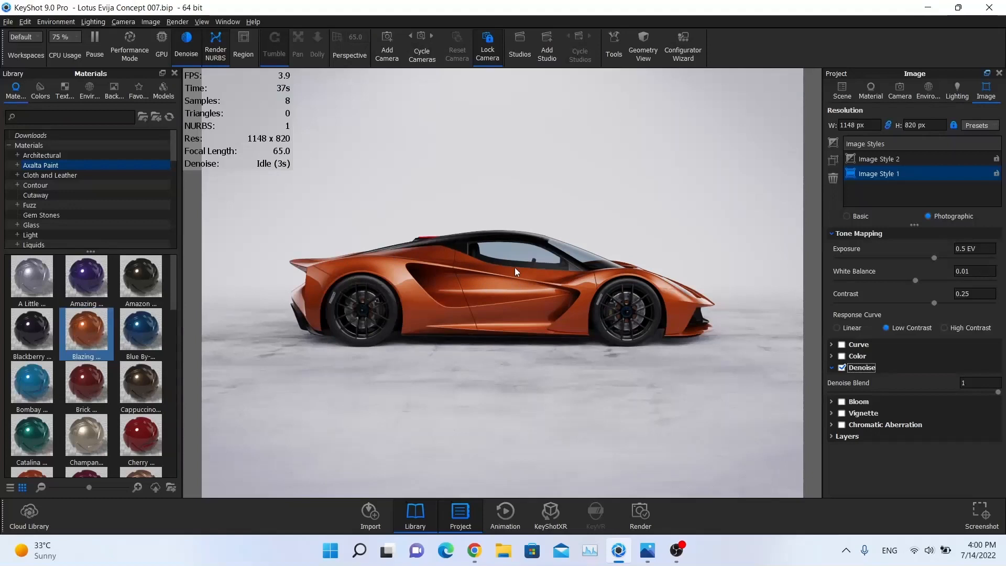
{"action": "double_click", "coordinate": [975, 386]}
{"action": "type", "text": "0.5"}
{"action": "key", "text": "BackSpace"}
{"action": "type", "text": "25"}
{"action": "key", "text": "Return"}
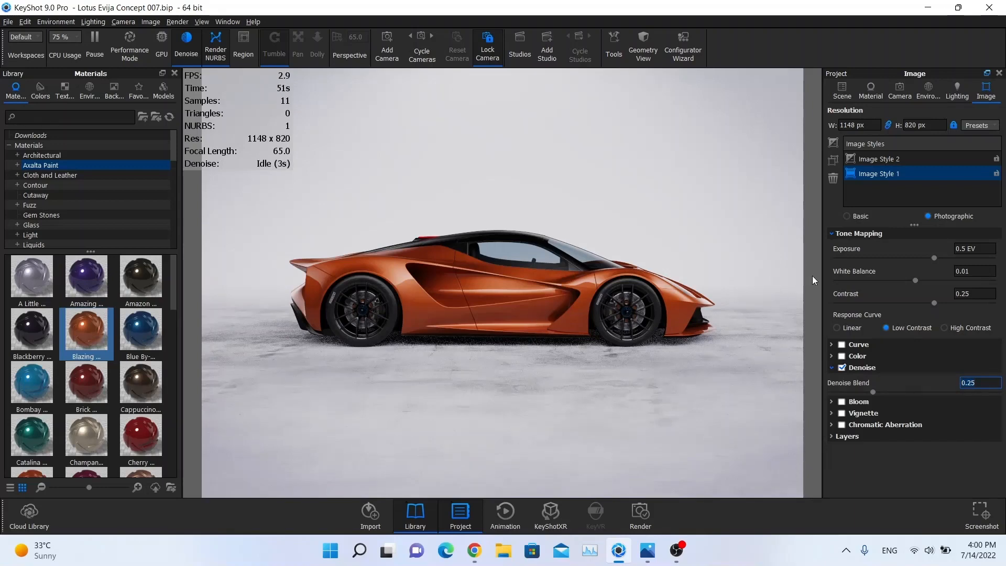
Step: Compare the basic Image Style 2 with the photographic Image Style 1, ending on Image Style 1
{"action": "left_click", "coordinate": [871, 158]}
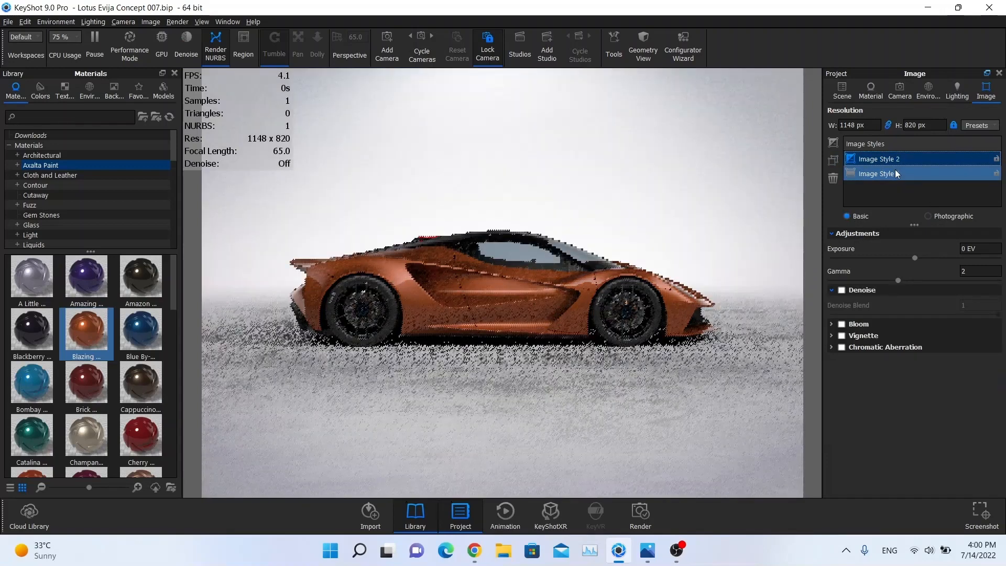
{"action": "left_click", "coordinate": [895, 171]}
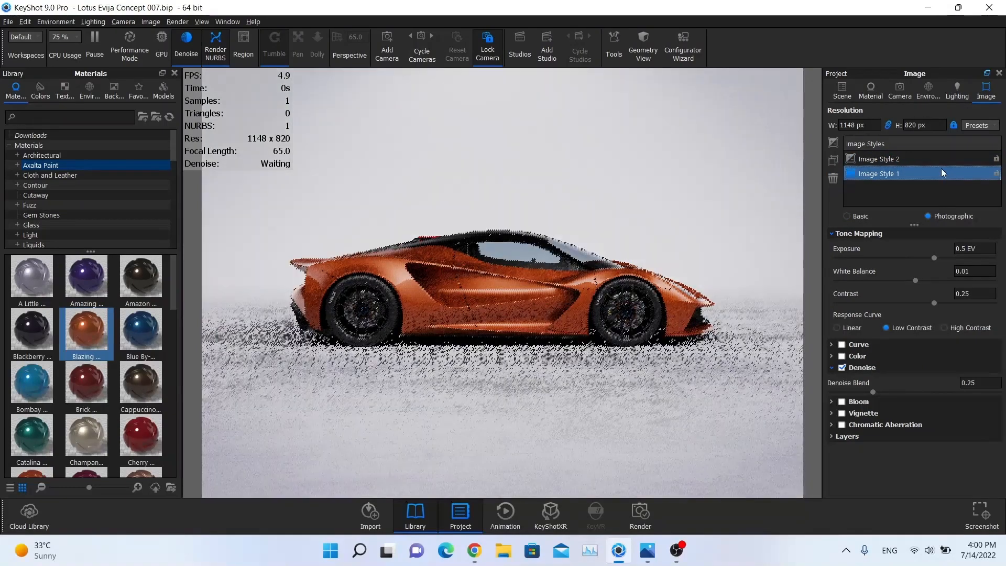
{"action": "left_click", "coordinate": [934, 159]}
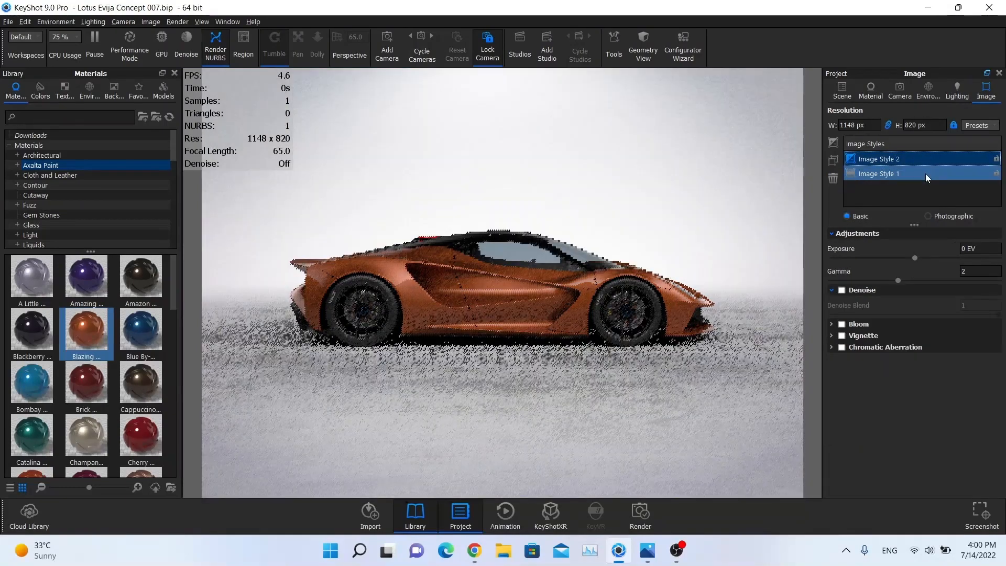
{"action": "left_click", "coordinate": [925, 174]}
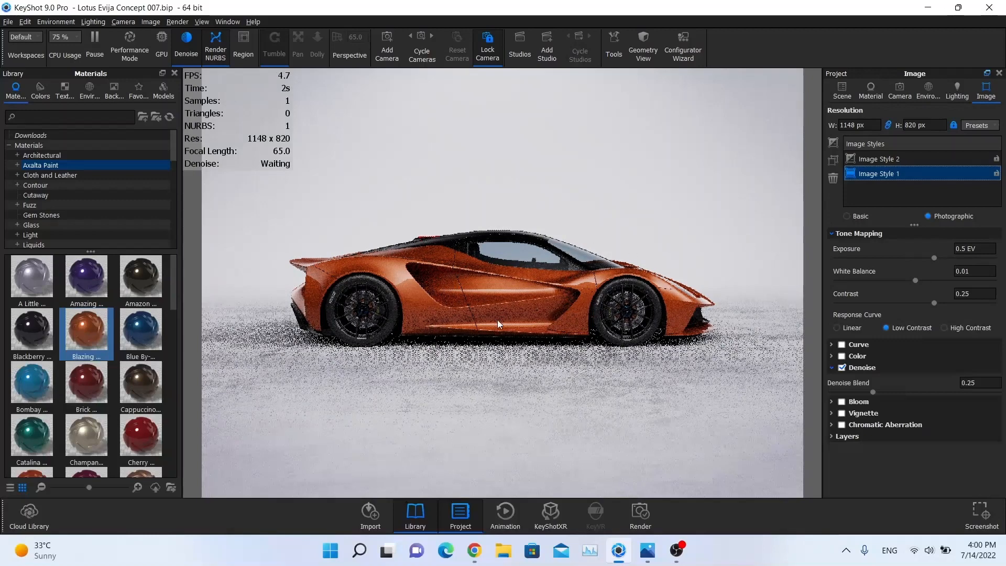
Step: Try the dark Gun, red Hot and green Lime paints from the Axalta library on the car body
{"action": "scroll", "coordinate": [131, 335], "scroll_direction": "down", "scroll_amount": 3}
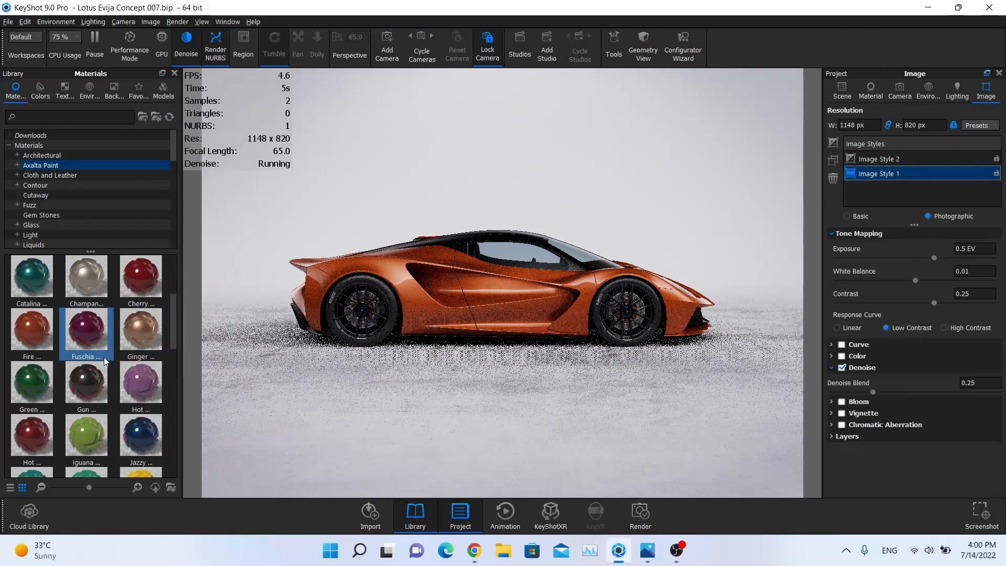
{"action": "left_click_drag", "start_coordinate": [101, 394], "coordinate": [468, 297]}
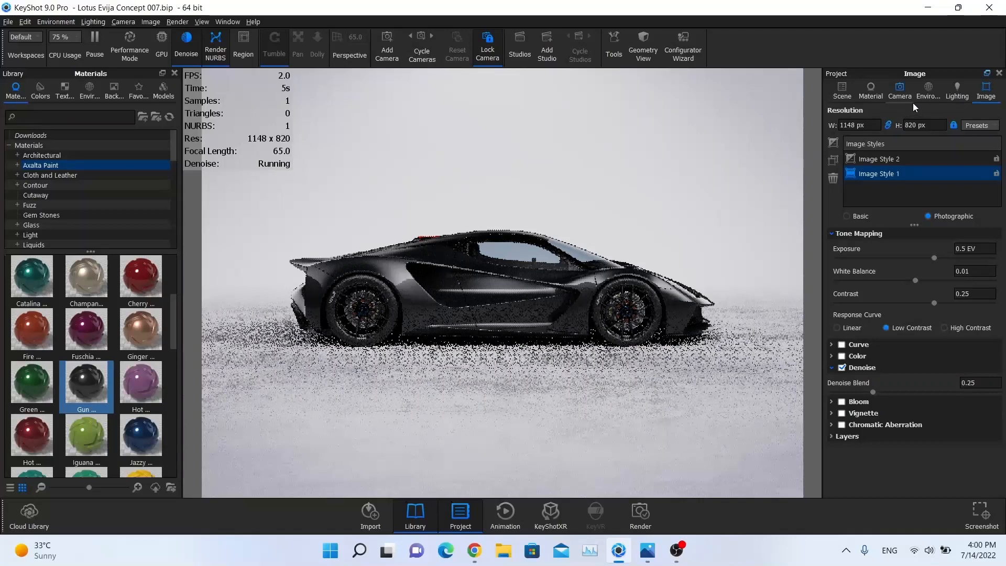
{"action": "left_click", "coordinate": [924, 93]}
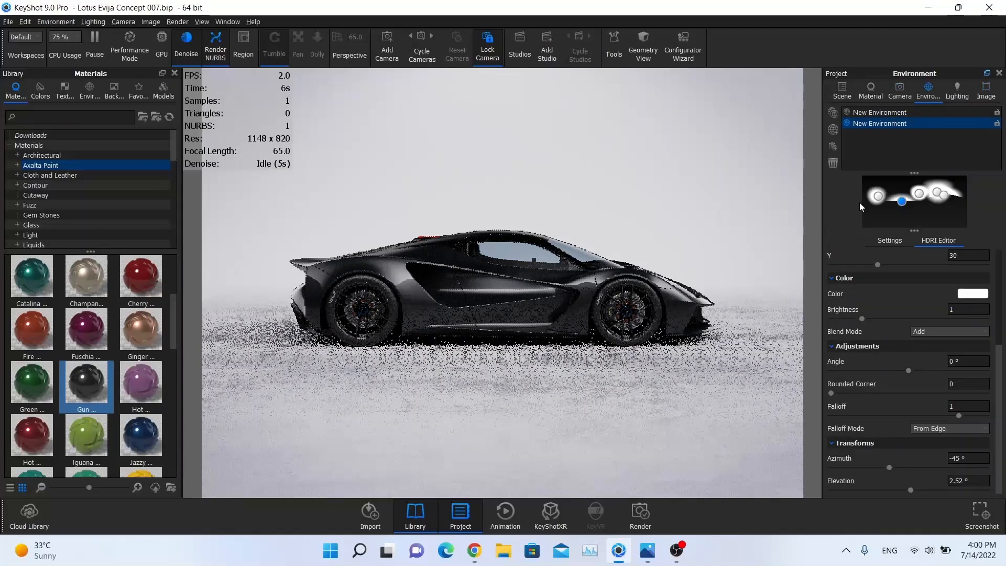
{"action": "left_click", "coordinate": [867, 95]}
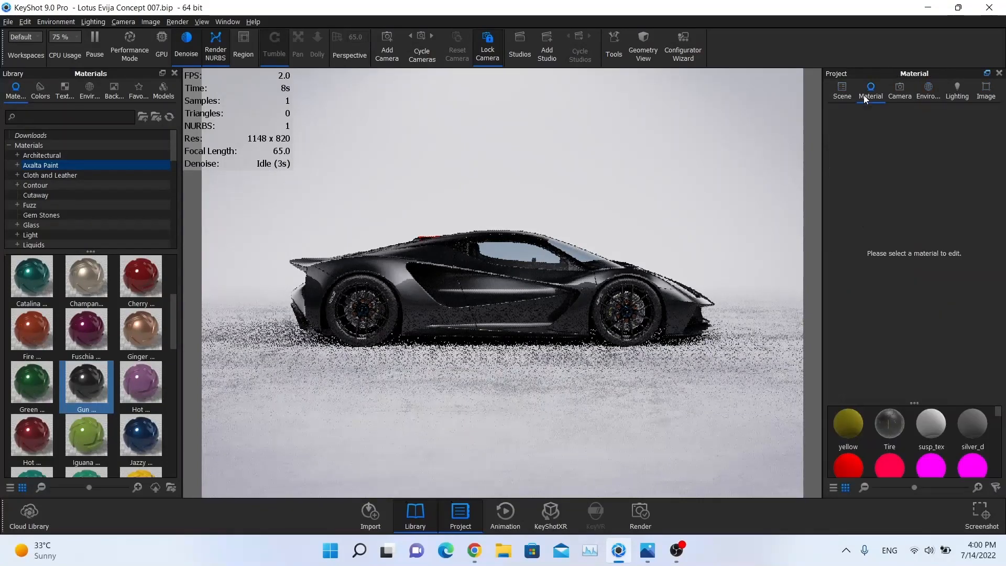
{"action": "scroll", "coordinate": [75, 381], "scroll_direction": "down", "scroll_amount": 3}
{"action": "left_click_drag", "start_coordinate": [32, 276], "coordinate": [383, 266]}
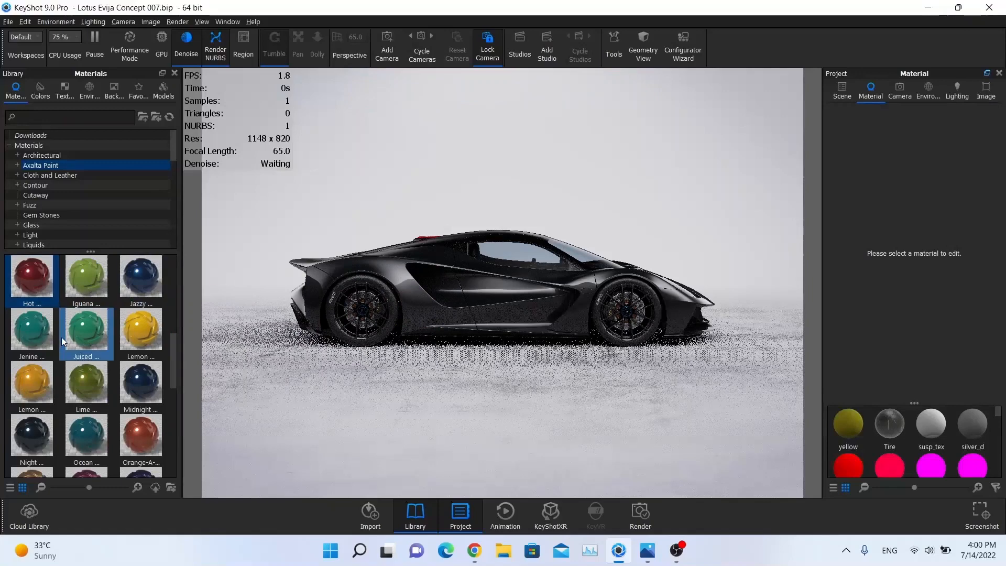
{"action": "left_click_drag", "start_coordinate": [88, 387], "coordinate": [470, 289]}
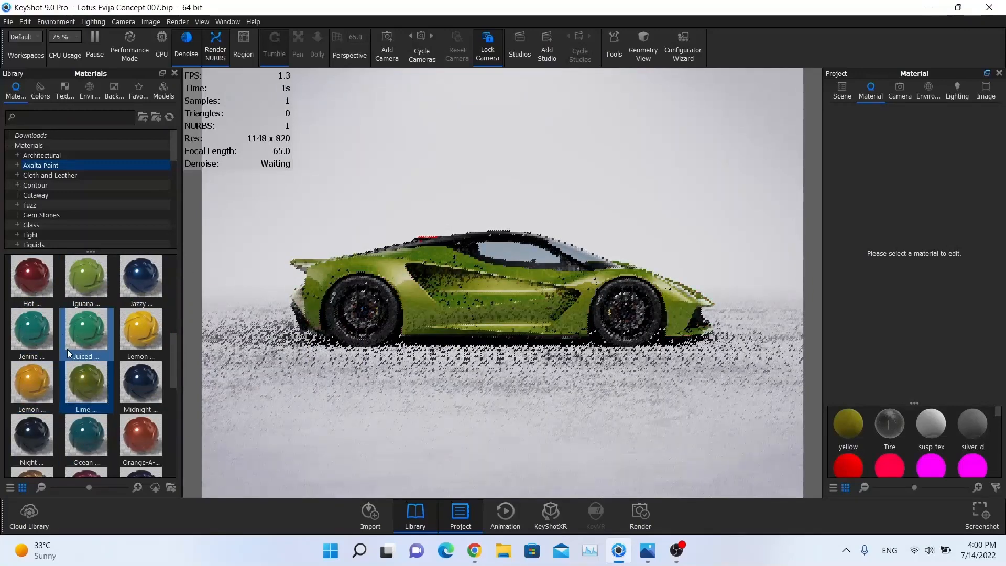
{"action": "mouse_move", "coordinate": [90, 374]}
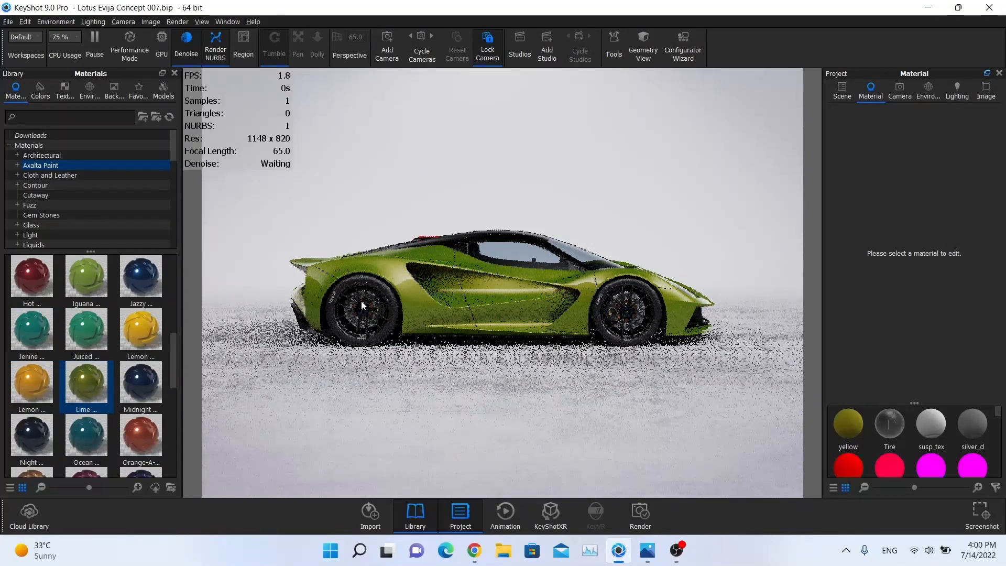
Step: Undo the last three paint changes on the car body and toggle NURBS rendering off and back on
{"action": "key", "text": "ctrl+z"}
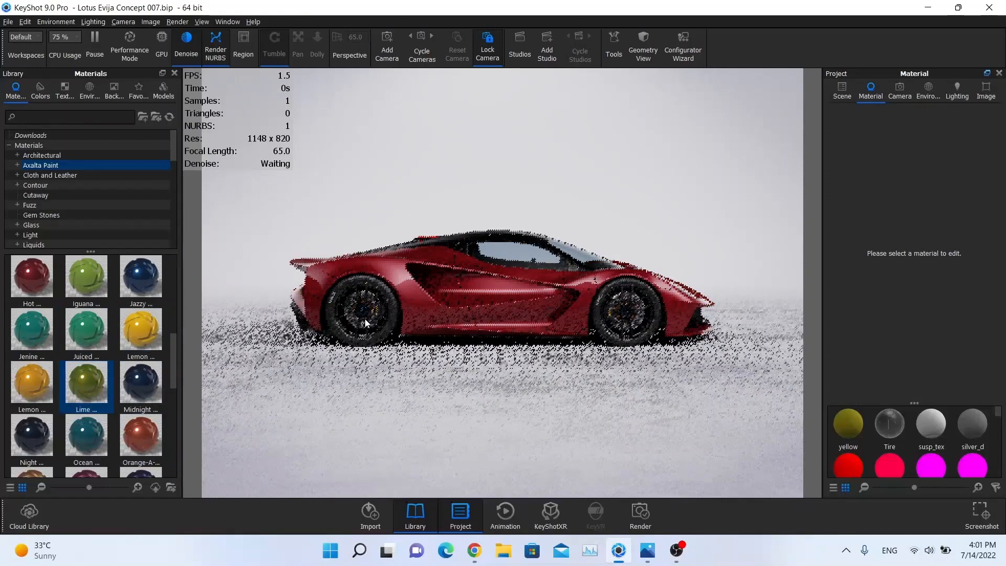
{"action": "key", "text": "ctrl+z"}
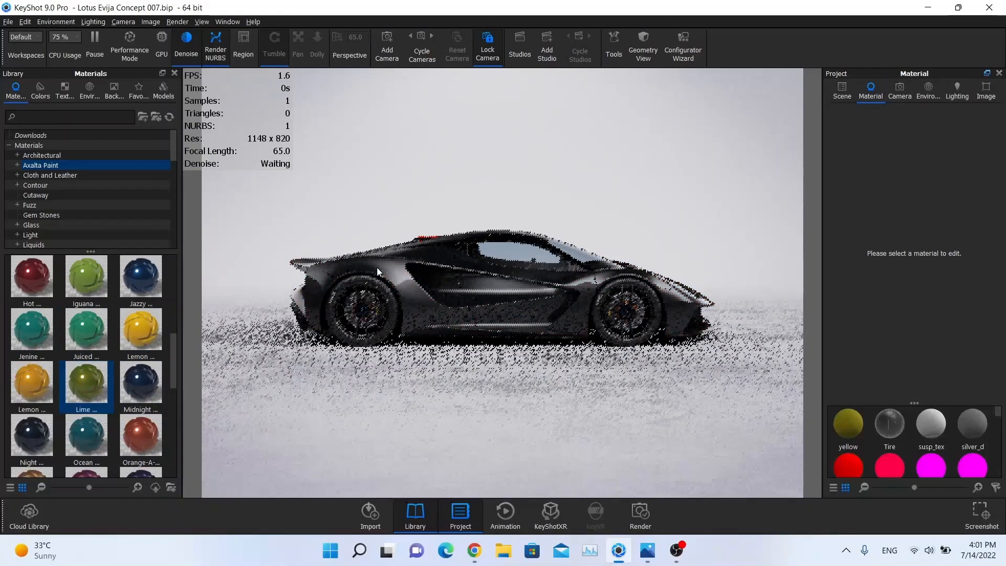
{"action": "key", "text": "ctrl+z"}
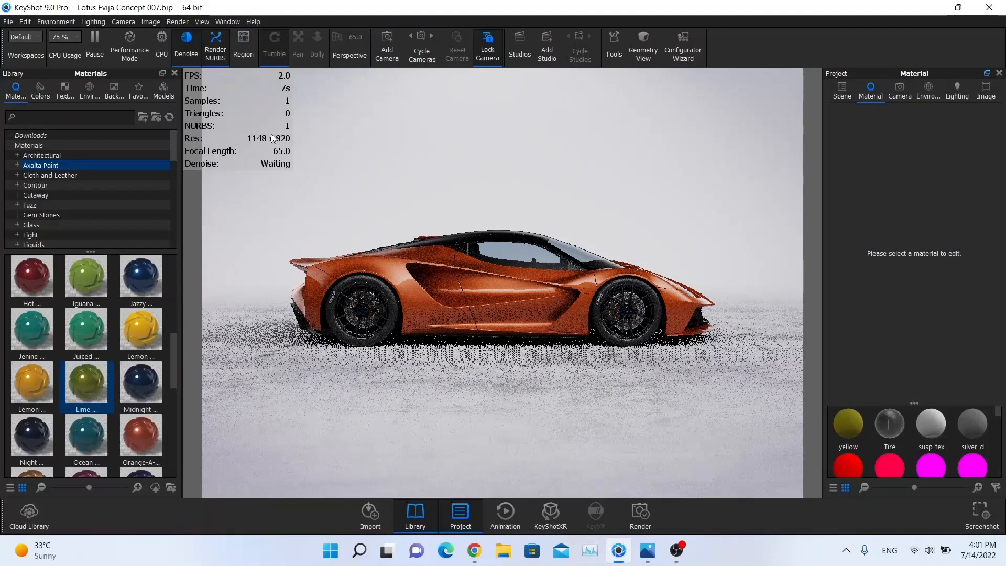
{"action": "left_click", "coordinate": [219, 48]}
{"action": "left_click", "coordinate": [219, 48]}
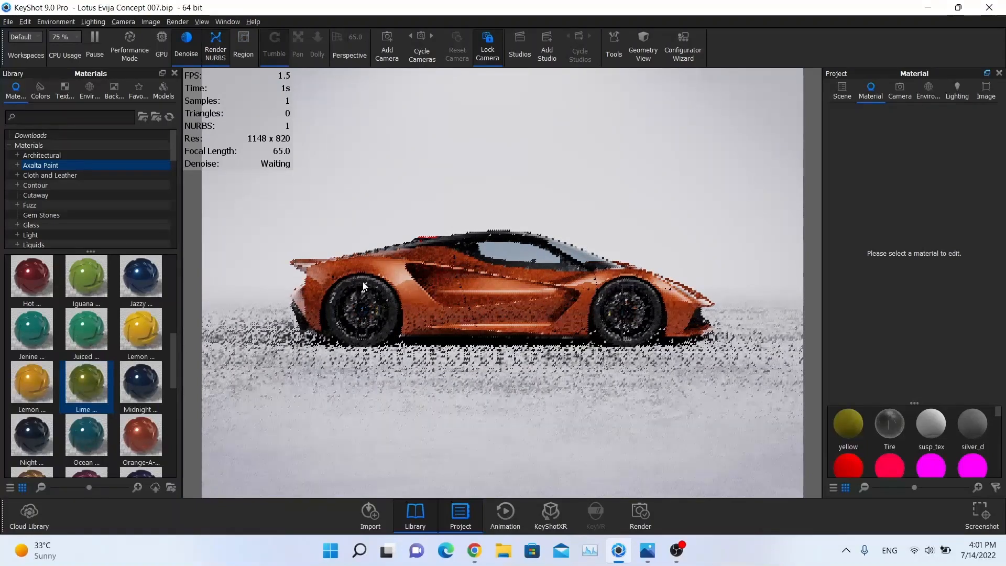
Step: Open the render settings and review the still image's resolution presets, render passes, file format and quality options
{"action": "left_click", "coordinate": [178, 22]}
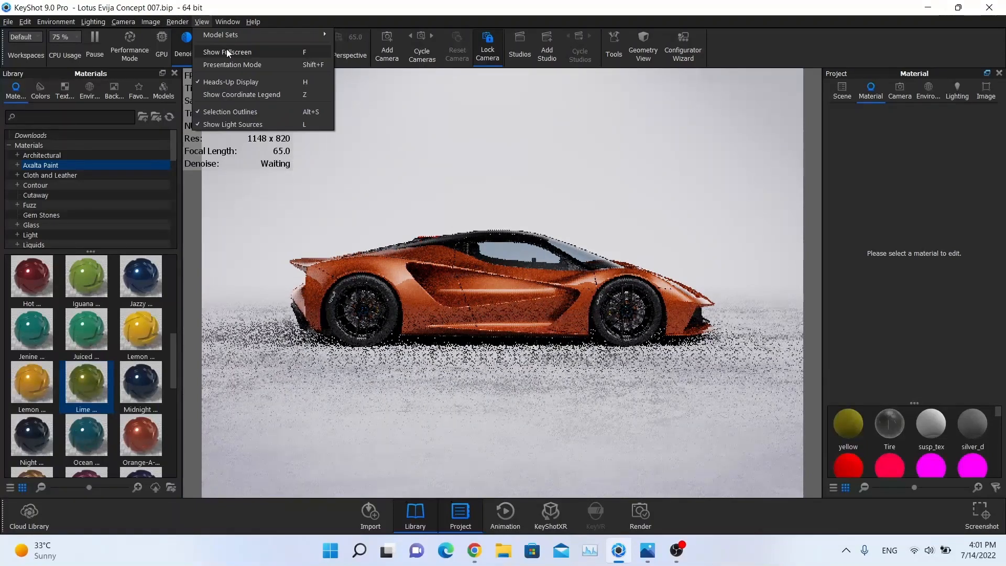
{"action": "left_click", "coordinate": [218, 156]}
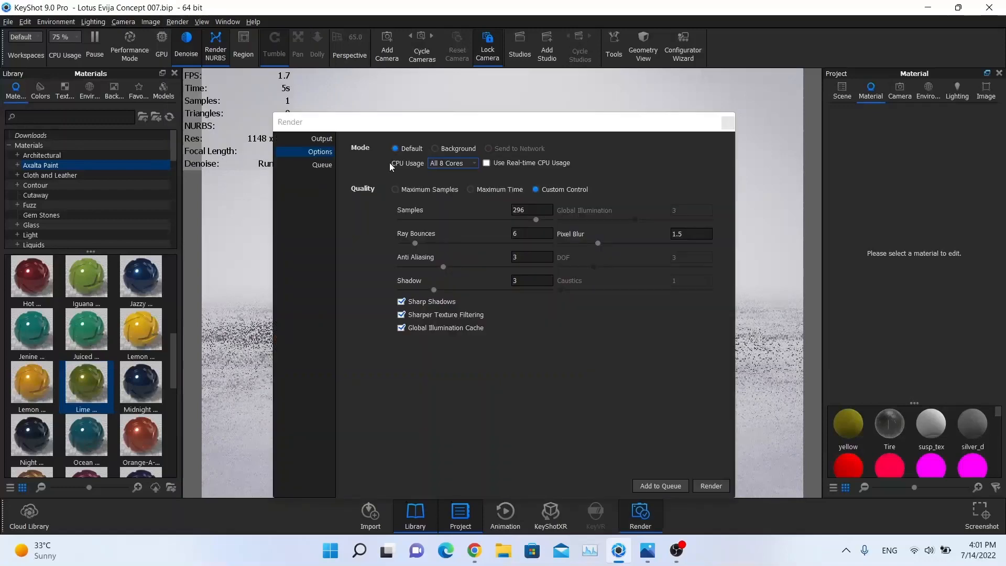
{"action": "left_click", "coordinate": [324, 149]}
{"action": "left_click", "coordinate": [322, 140]}
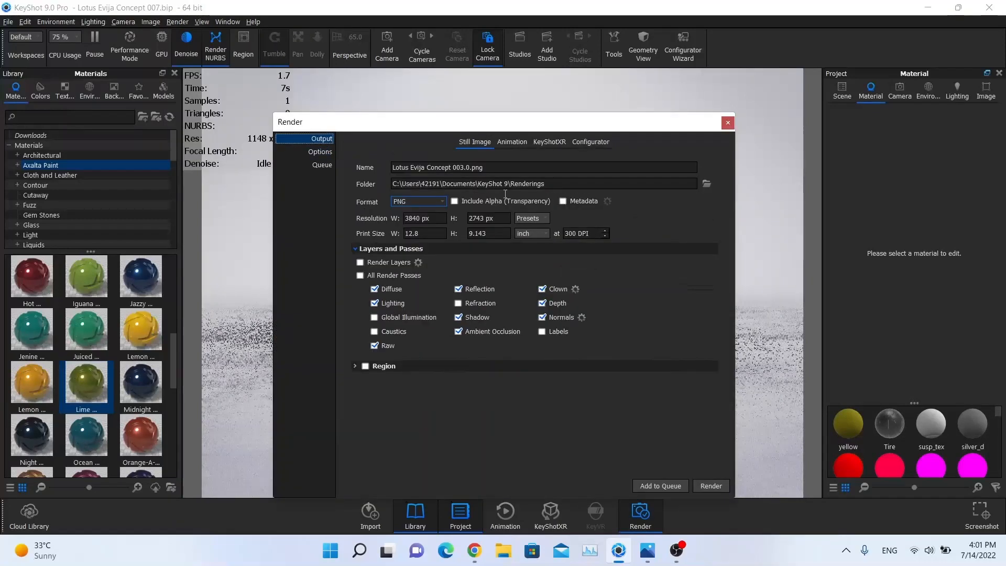
{"action": "left_click", "coordinate": [529, 218]}
{"action": "left_click", "coordinate": [545, 244]}
{"action": "left_click", "coordinate": [553, 289]}
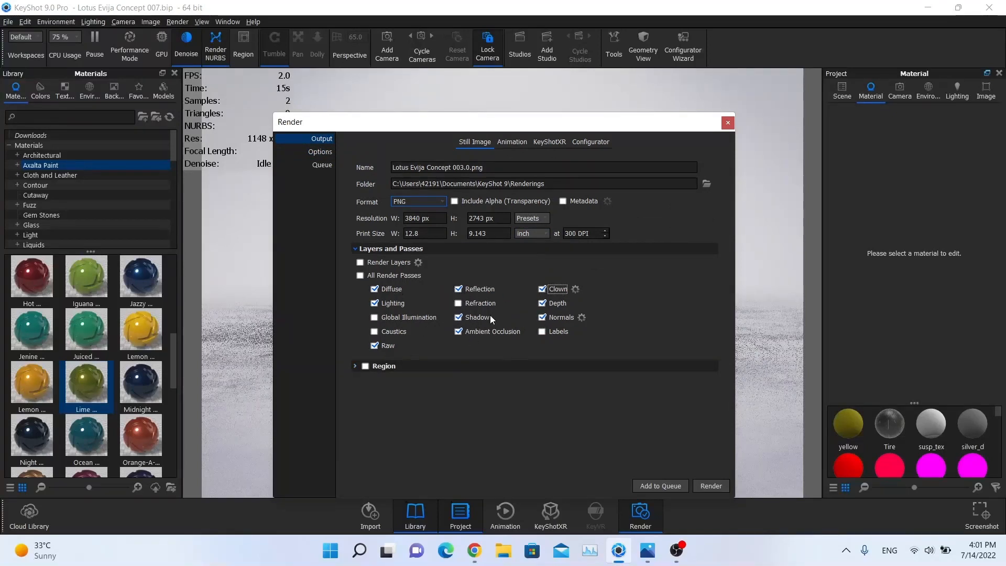
{"action": "left_click", "coordinate": [545, 288]}
{"action": "left_click", "coordinate": [320, 152]}
{"action": "left_click", "coordinate": [321, 139]}
{"action": "left_click", "coordinate": [443, 203]}
{"action": "left_click", "coordinate": [423, 219]}
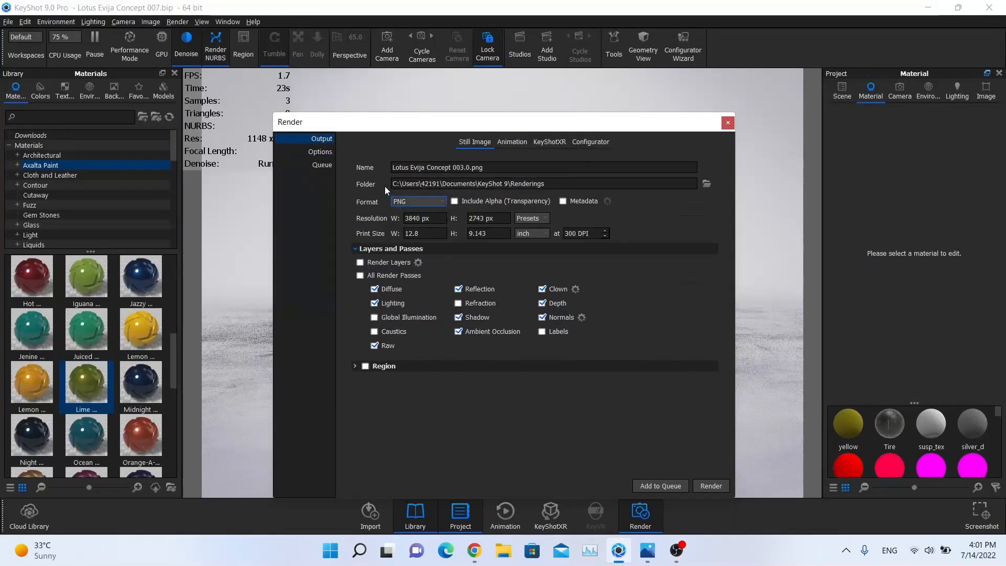
Step: Set the ray bounces to 16 in the render quality options
{"action": "left_click", "coordinate": [320, 152]}
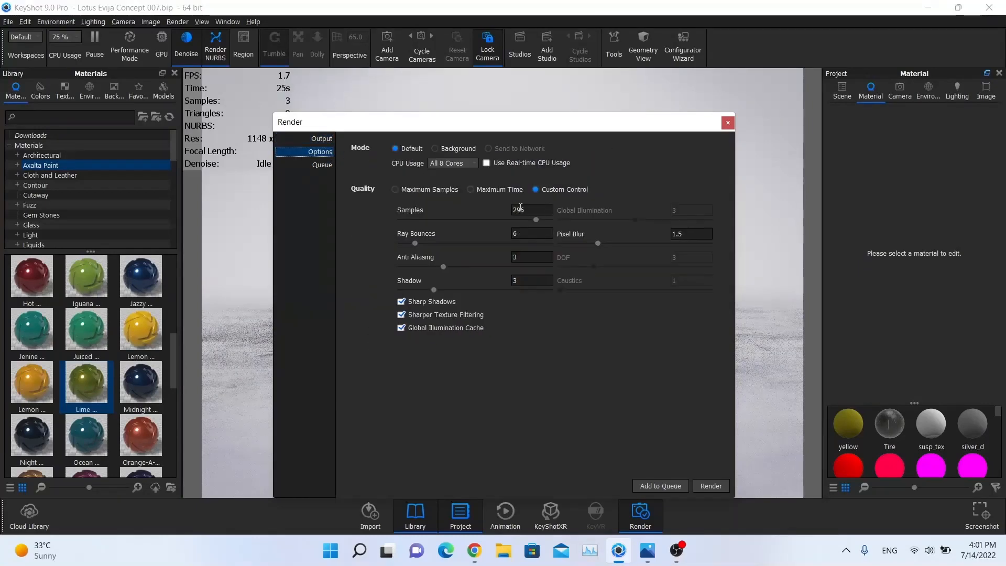
{"action": "left_click_drag", "start_coordinate": [538, 208], "coordinate": [474, 211]}
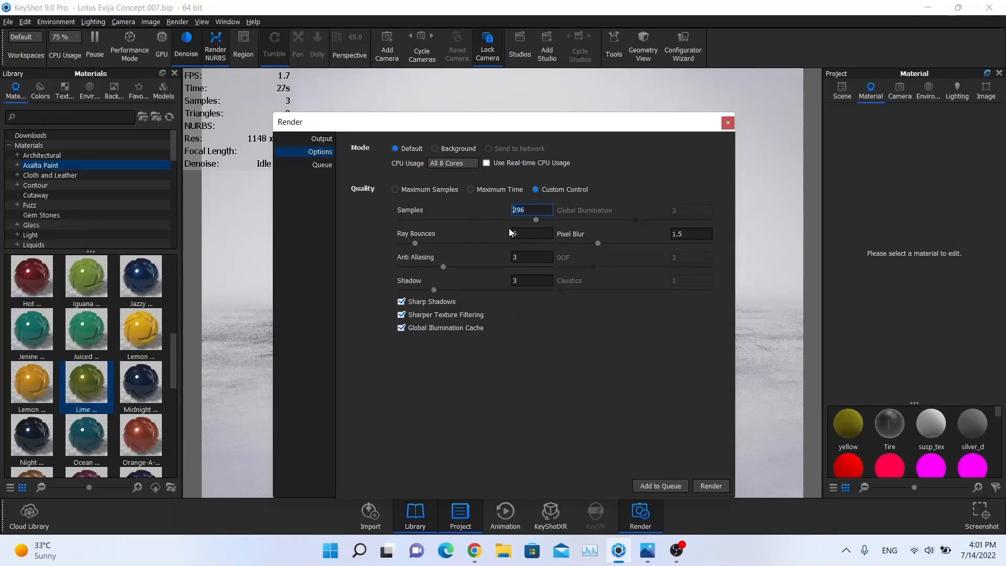
{"action": "key", "text": "Tab"}
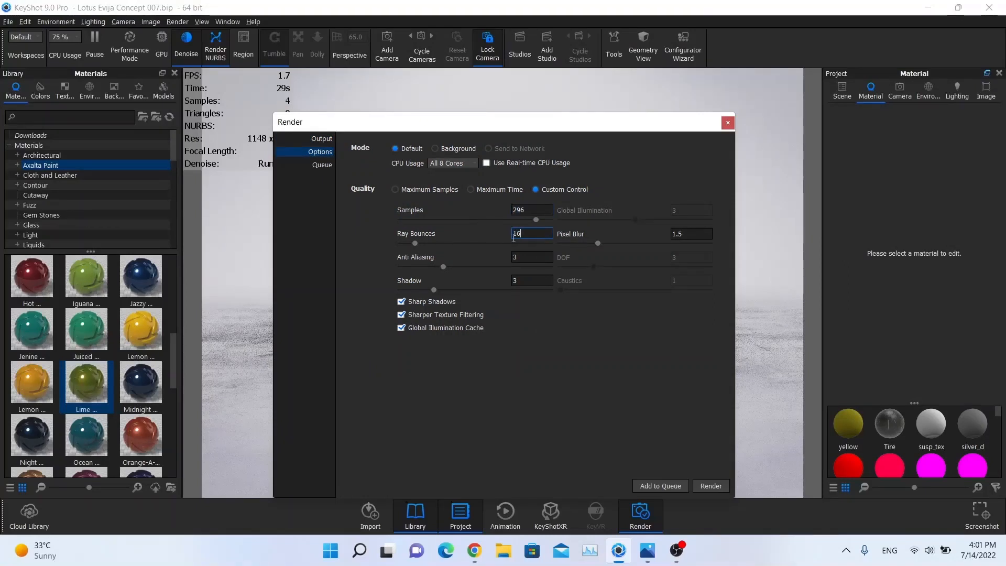
{"action": "type", "text": "16"}
{"action": "key", "text": "Tab"}
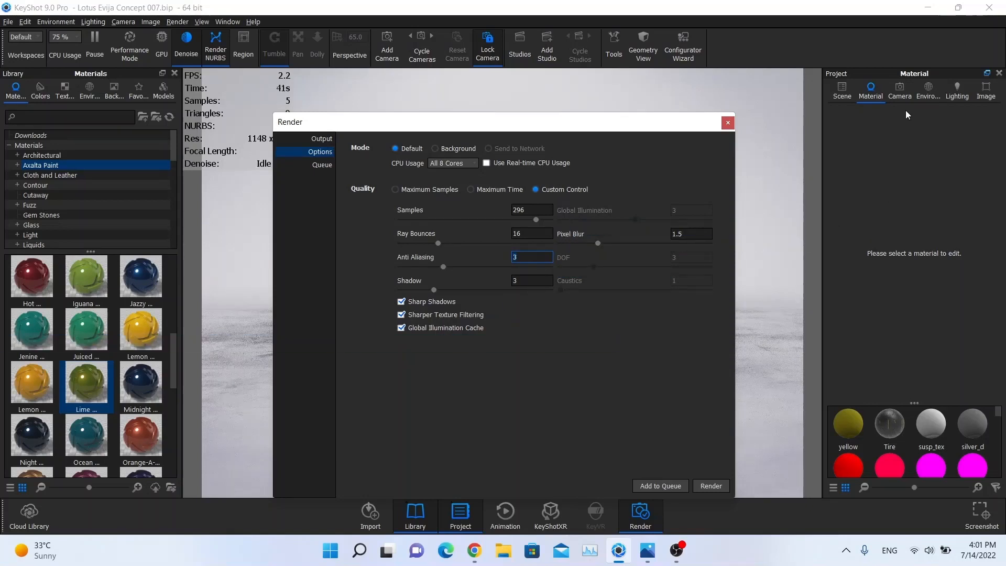
Step: Apply the Product lighting preset to the scene and close the render settings
{"action": "left_click", "coordinate": [945, 97]}
{"action": "left_click", "coordinate": [856, 158]}
{"action": "left_click", "coordinate": [578, 215]}
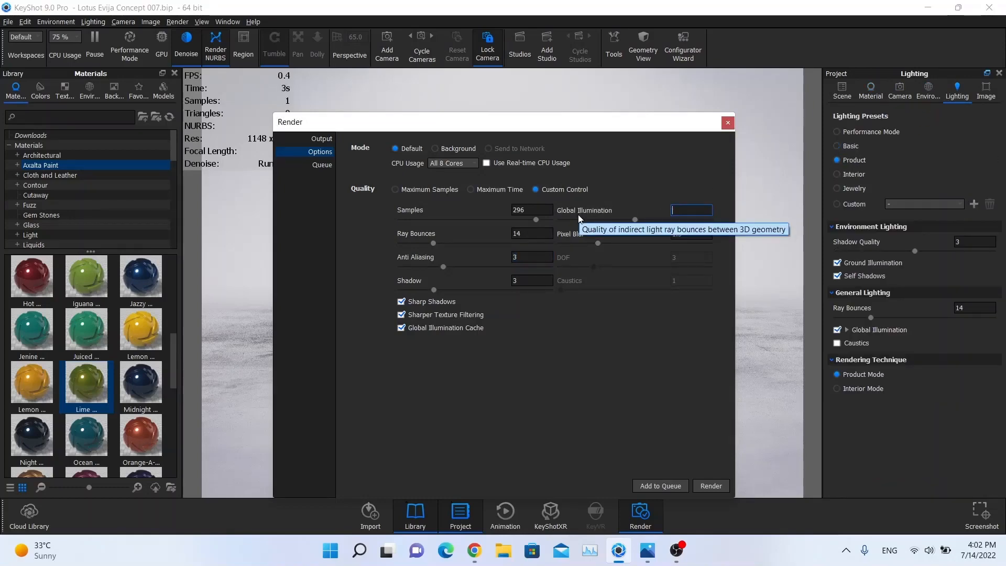
{"action": "left_click", "coordinate": [728, 123]}
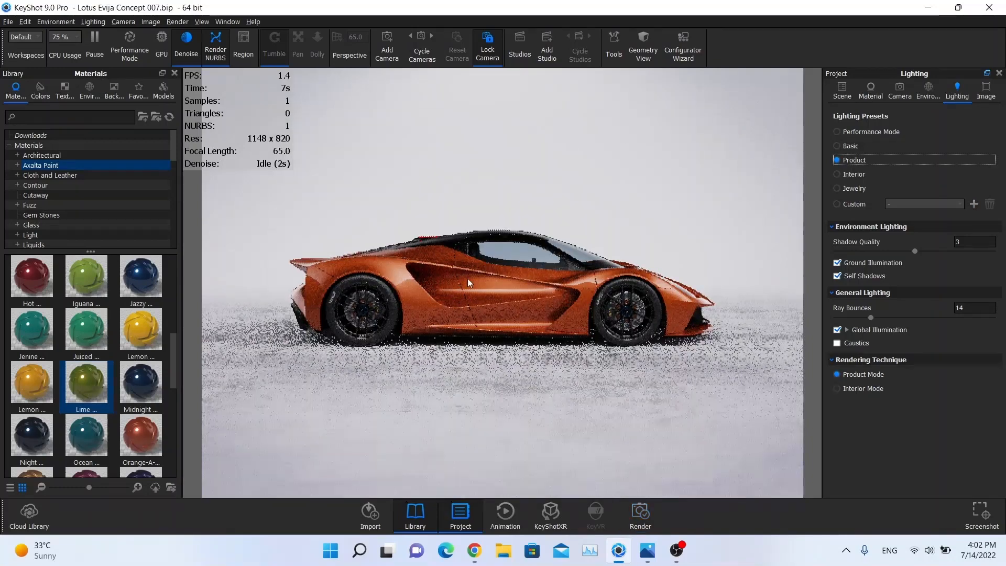